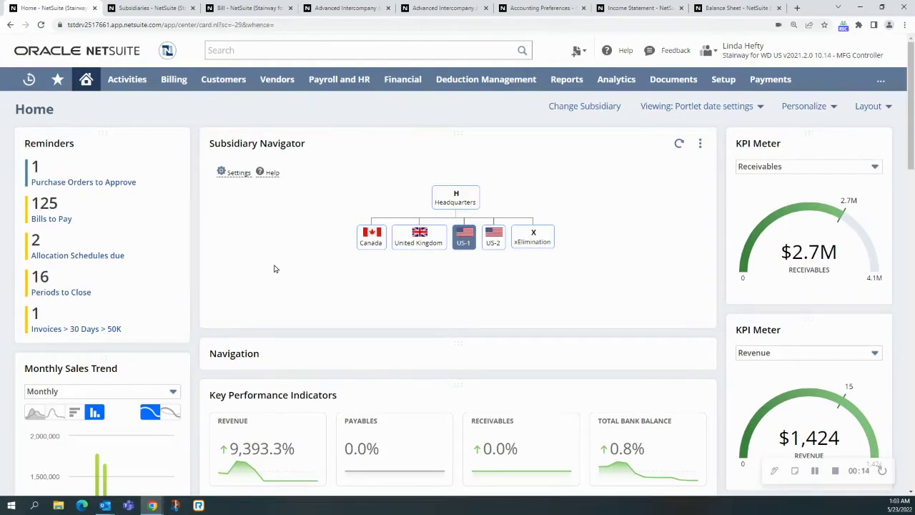
Review the subsidiaries list and select Headquarters in the home dashboard's Subsidiary Navigator
left_click(150, 10)
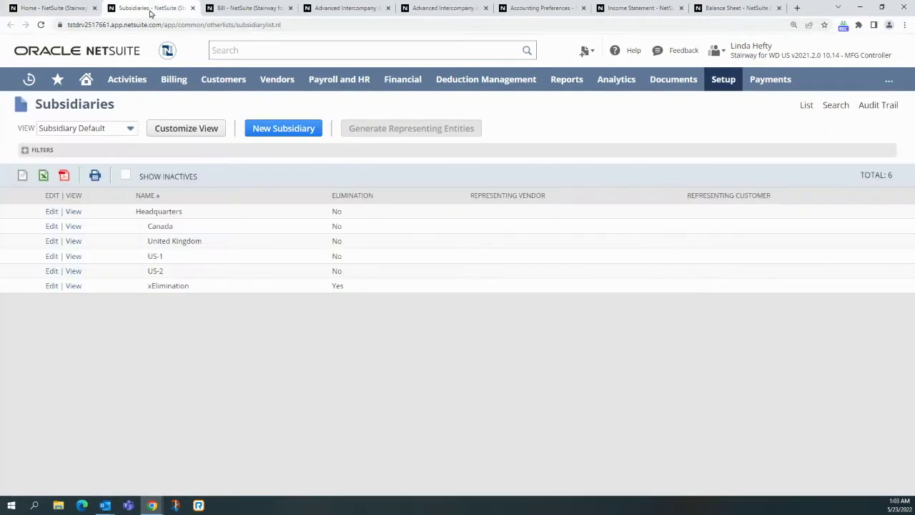
left_click(75, 13)
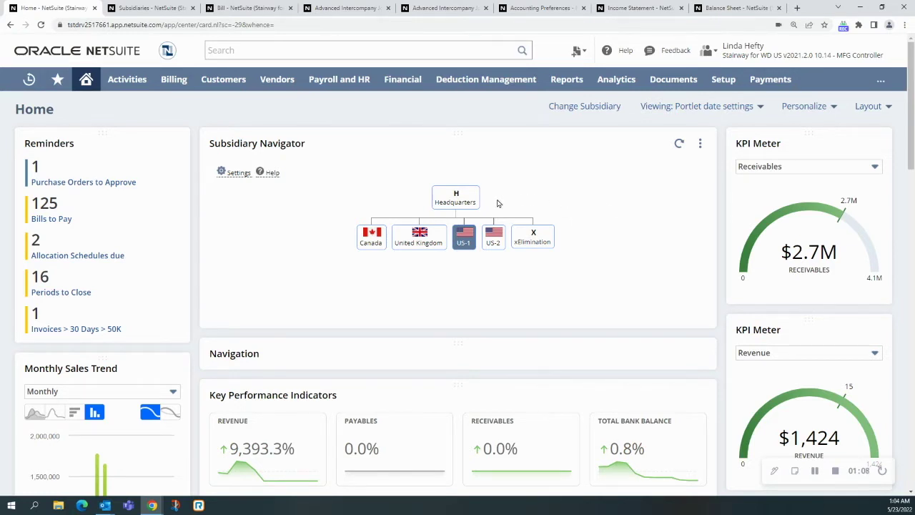
left_click(475, 201)
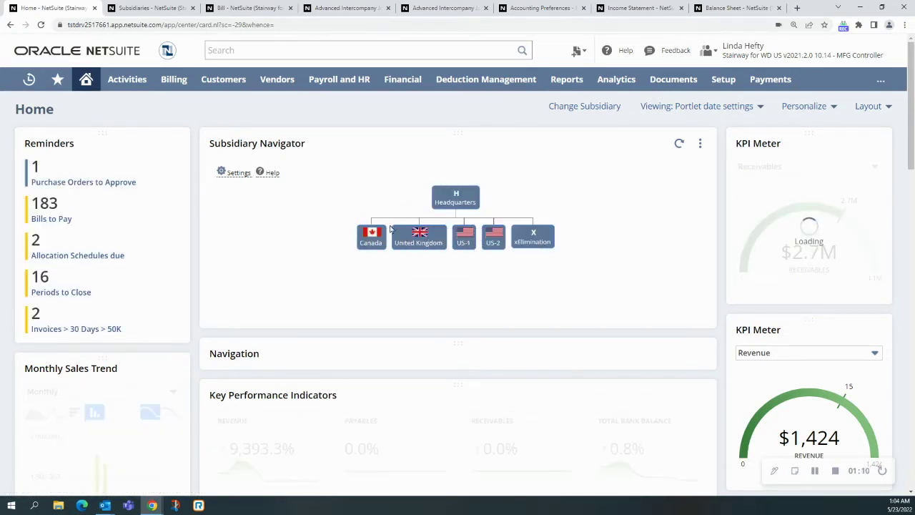
View the paid Health Insurance of North America bill and the US-1 draft journal, and locate the Make Advanced Intercompany Journal Entries command
left_click(252, 8)
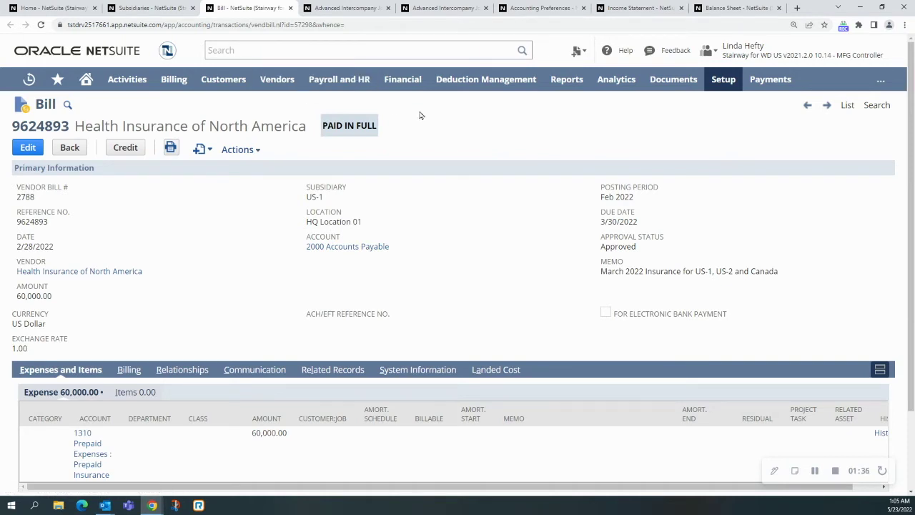
left_click(346, 8)
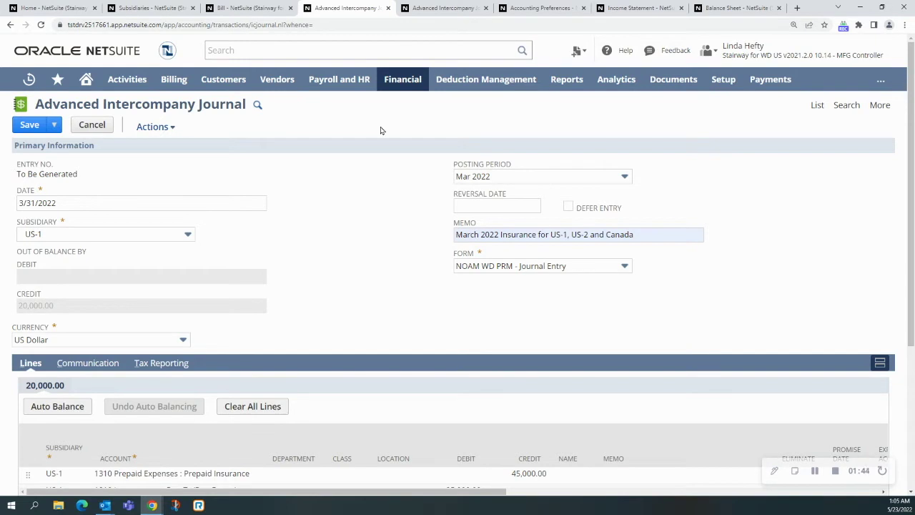
mouse_move(411, 87)
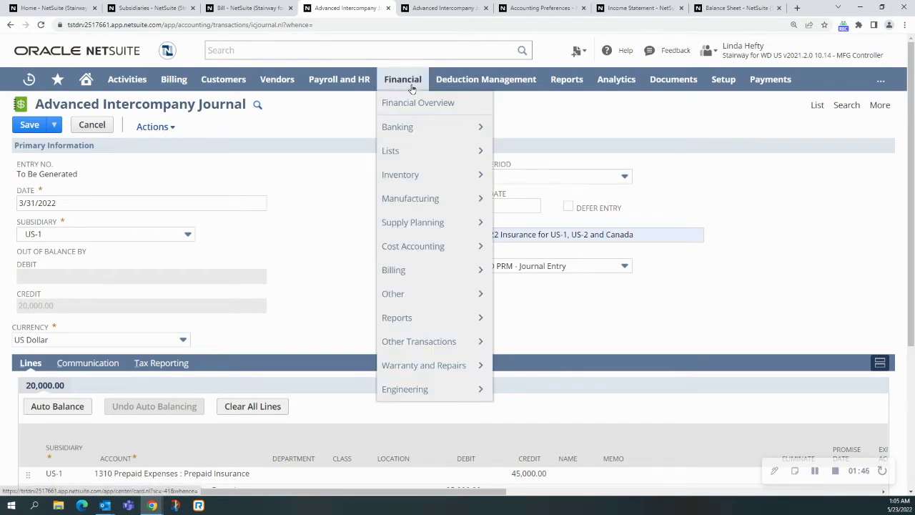
mouse_move(400, 294)
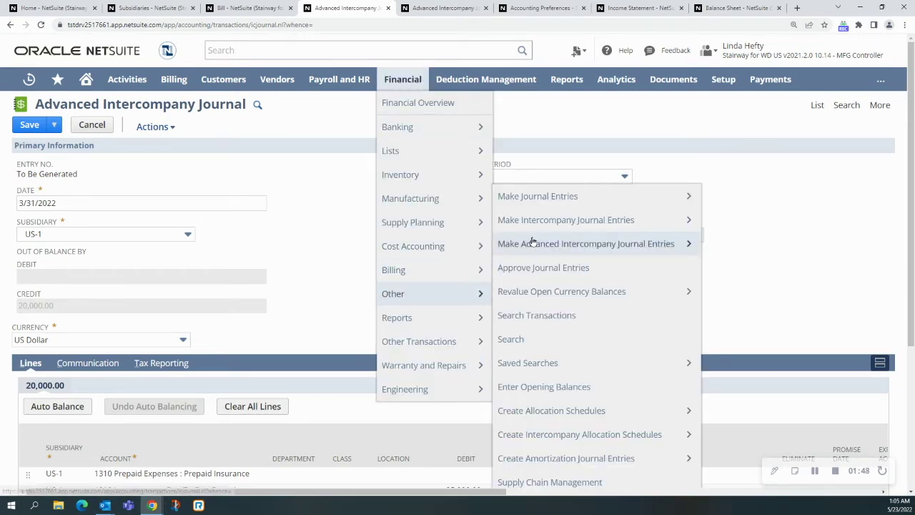
mouse_move(532, 244)
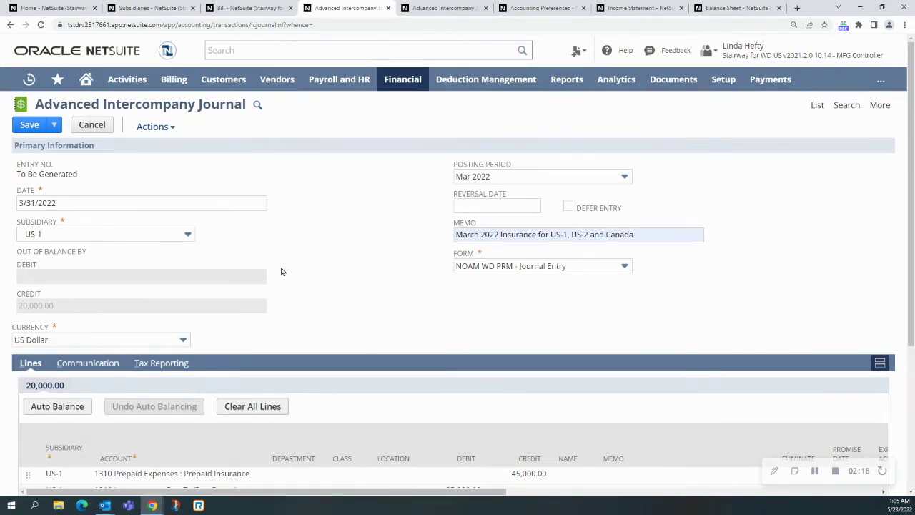
Examine the draft intercompany journal's lines, including their exchange rates, base currencies and total base-currency amounts
scroll(281, 271, "down", 2)
scroll(282, 271, "down", 1)
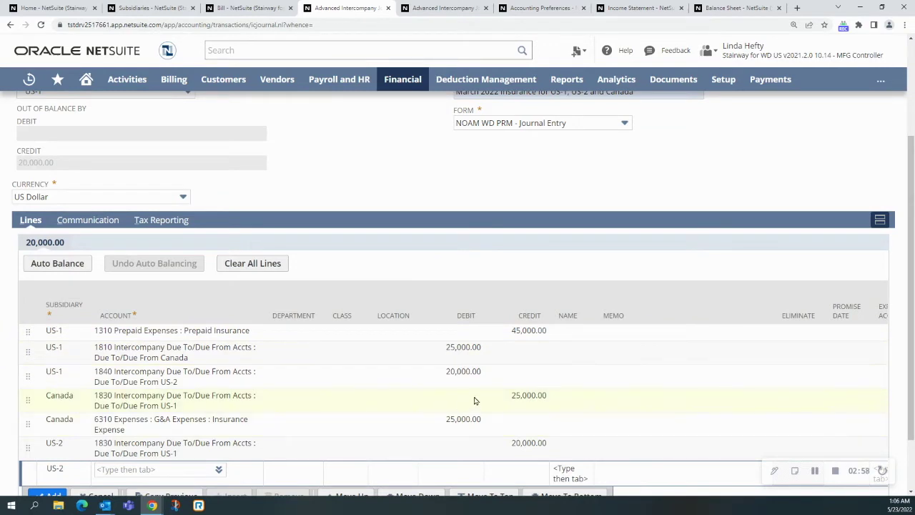
scroll(365, 381, "down", 1)
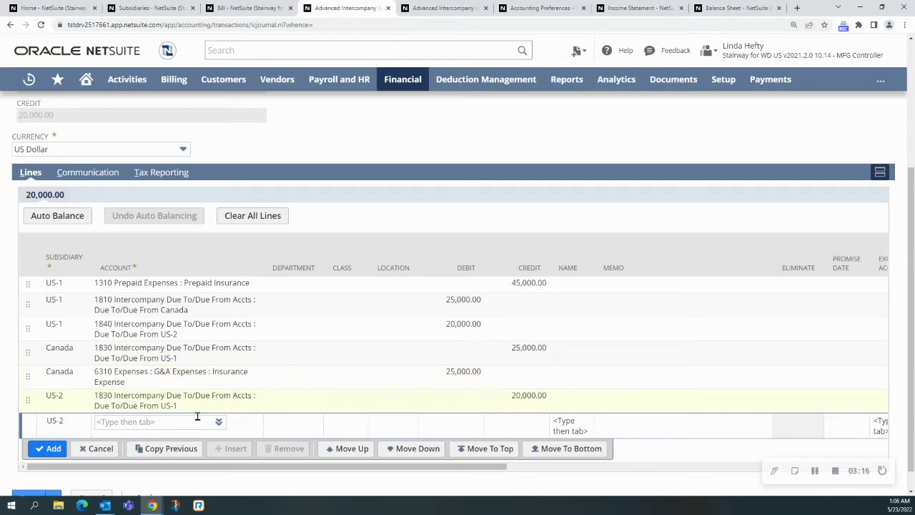
left_click(164, 425)
left_click_drag(276, 467, 653, 449)
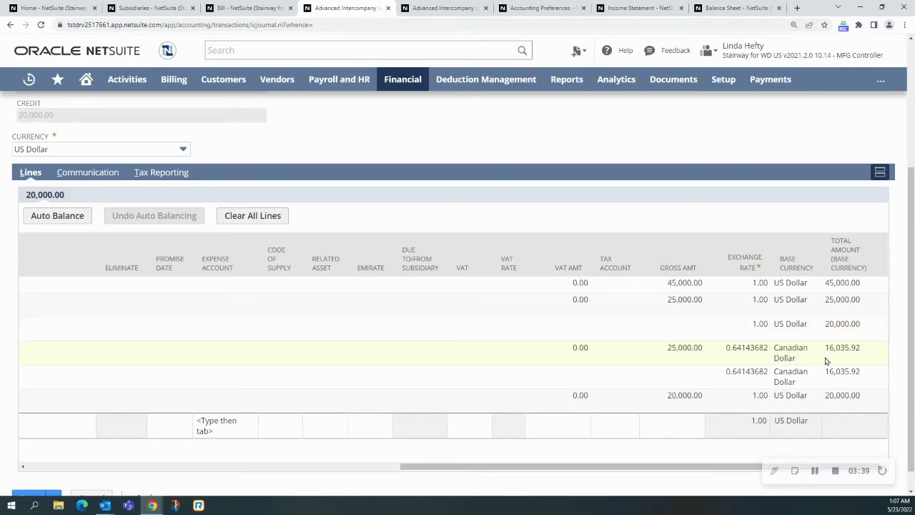
left_click_drag(586, 467, 213, 468)
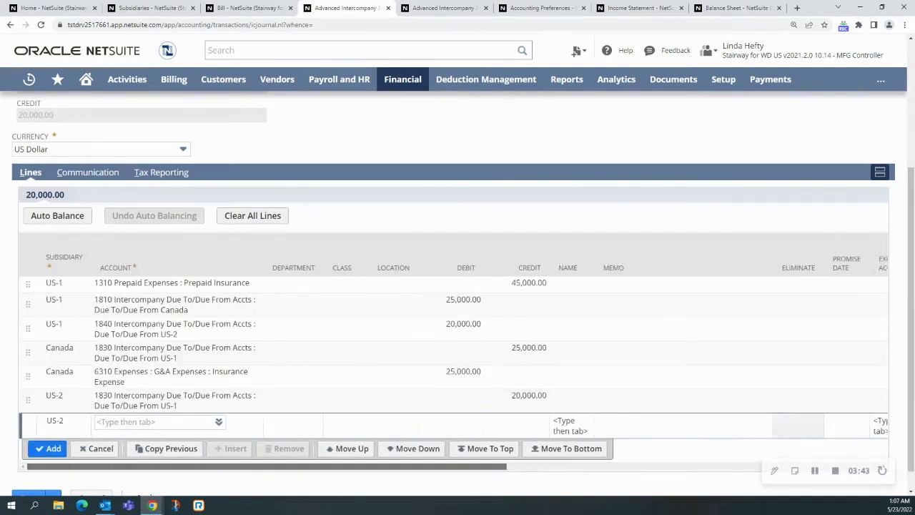
Complete and add the US-2 line with account 6310 Insurance Expense and a debit of 20,000.00
left_click(140, 423)
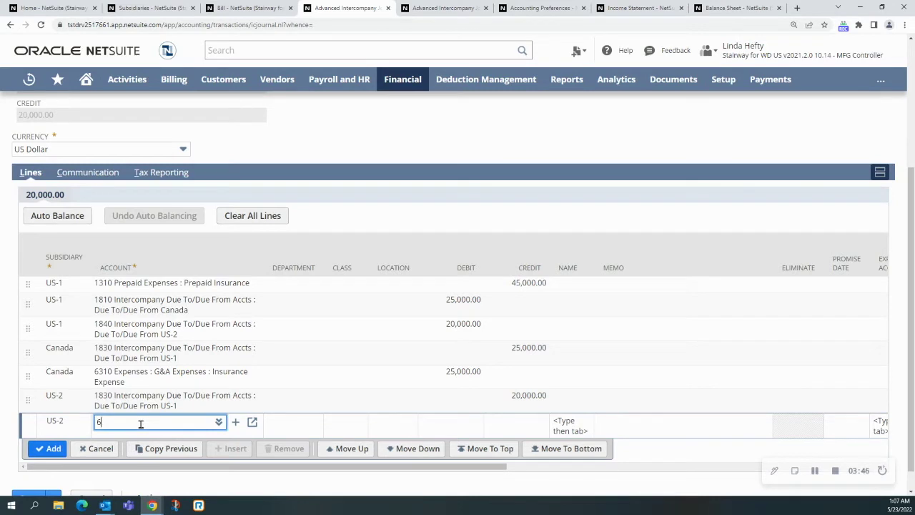
type("6310")
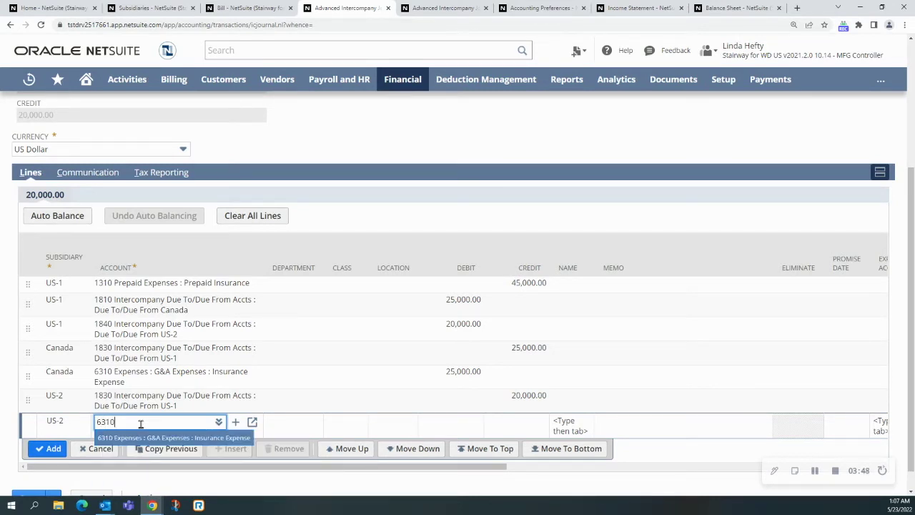
left_click(152, 437)
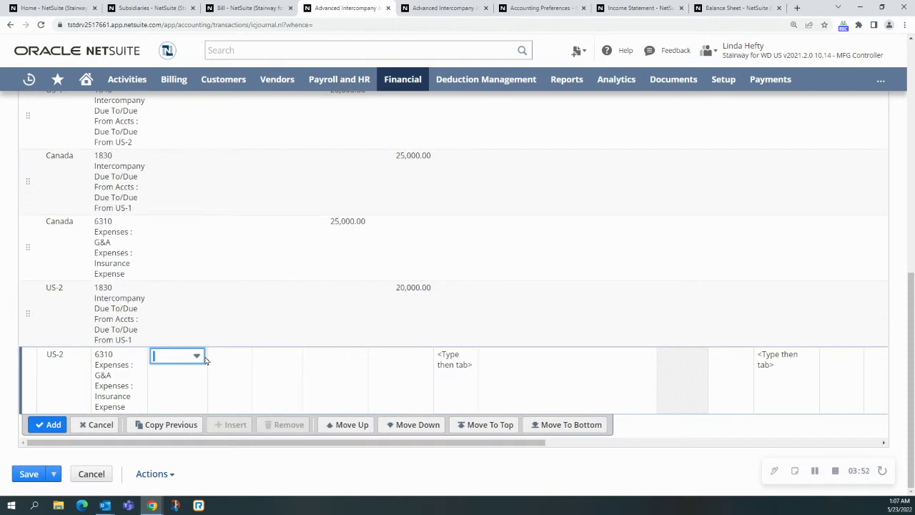
key("Tab")
key("Tab")
key("Tab")
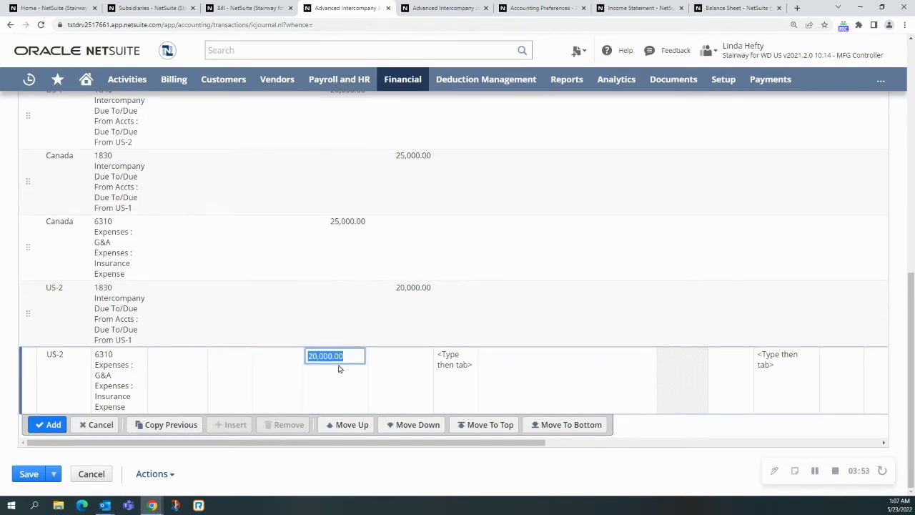
left_click(376, 370)
left_click(53, 424)
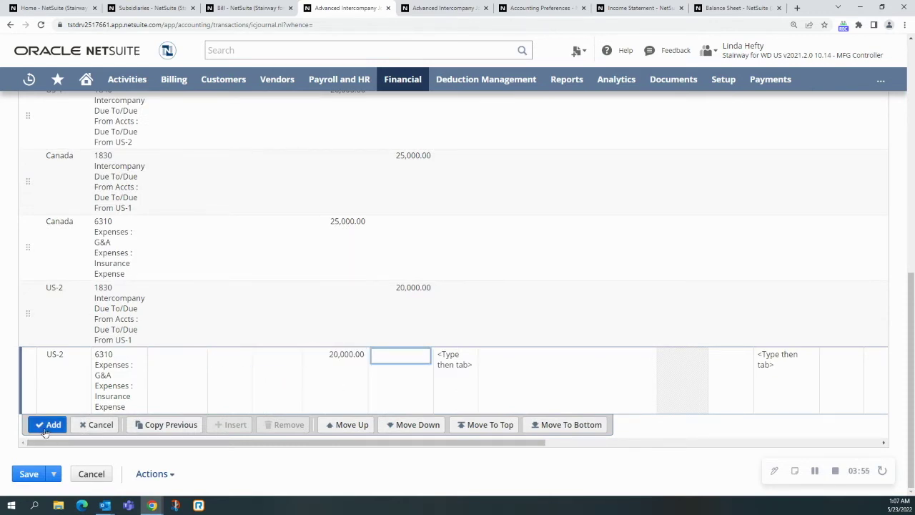
Save the advanced intercompany journal, review its GL impact, and return to the journal record
scroll(116, 458, "up", 10)
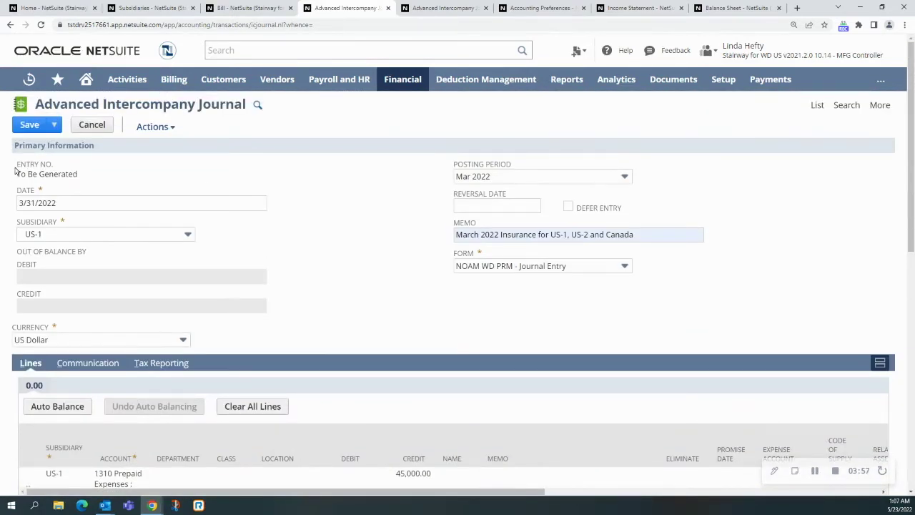
left_click(30, 125)
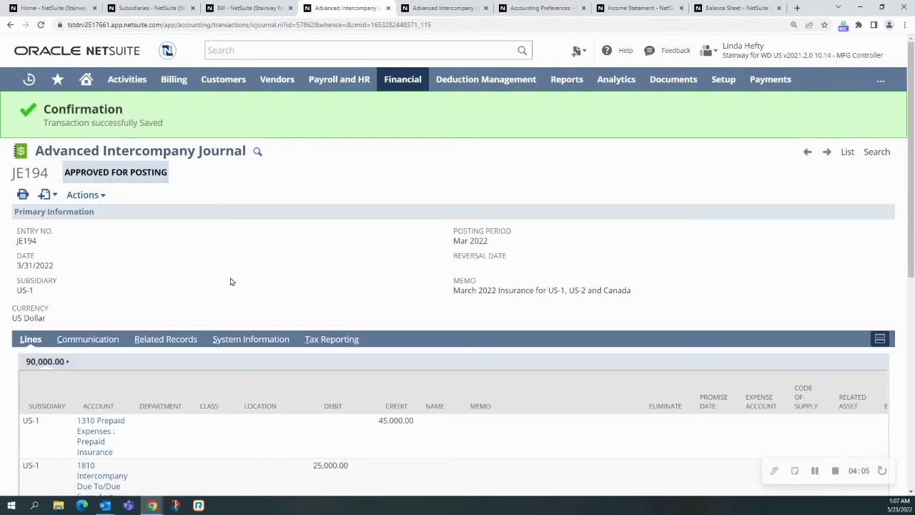
mouse_move(82, 195)
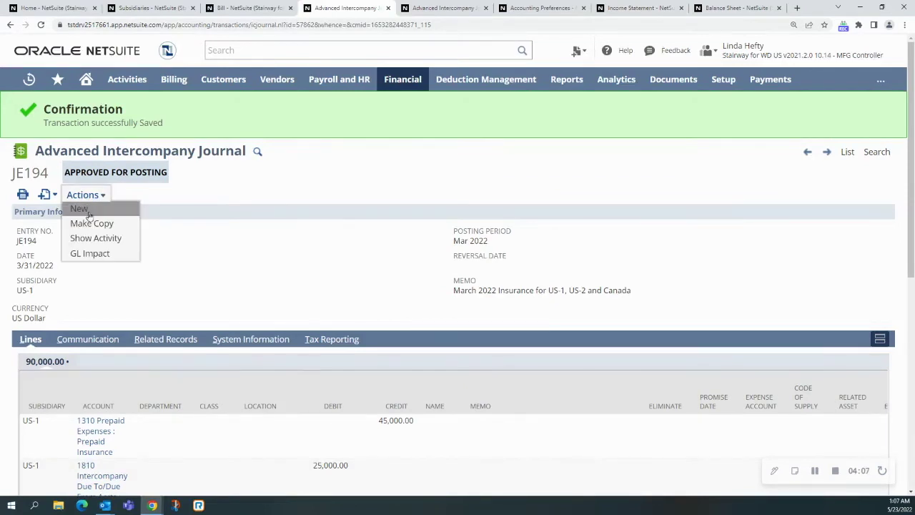
left_click(91, 254)
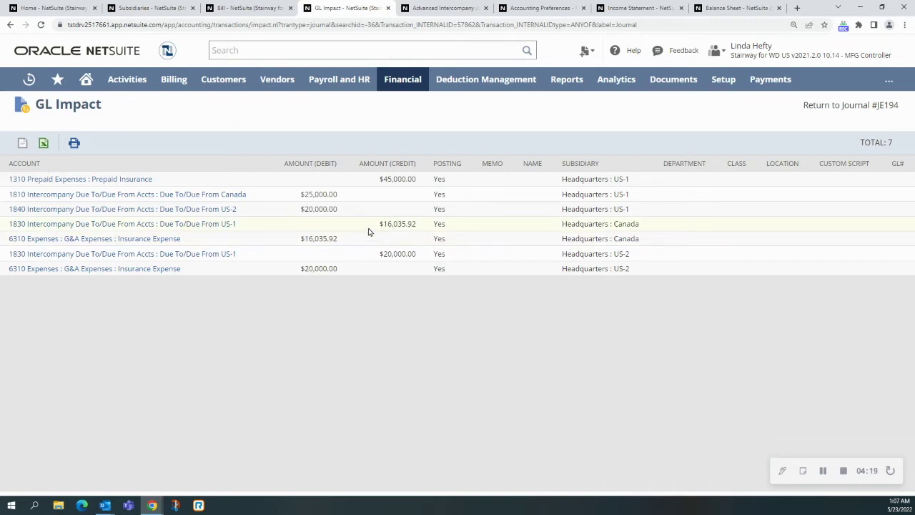
left_click(829, 105)
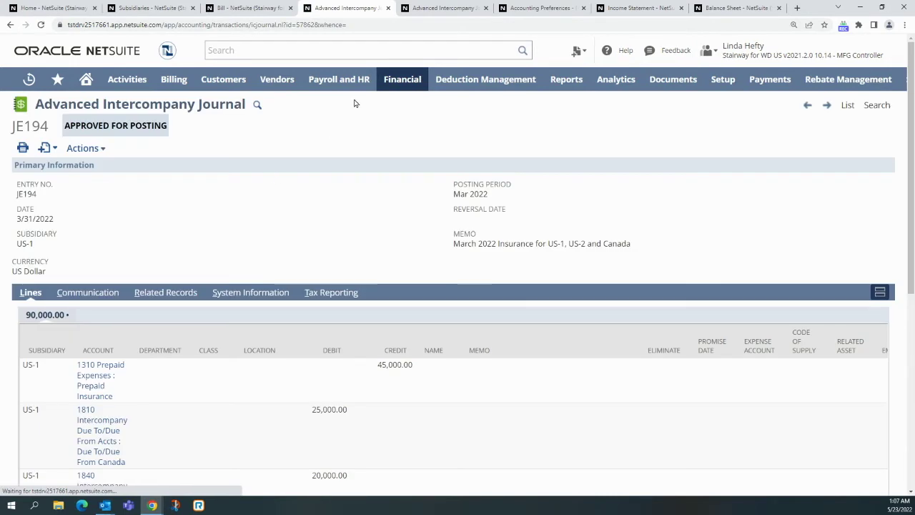
Switch to the blank advanced intercompany journal dated 3/31/2022 and set its subsidiary to US-1
left_click(439, 14)
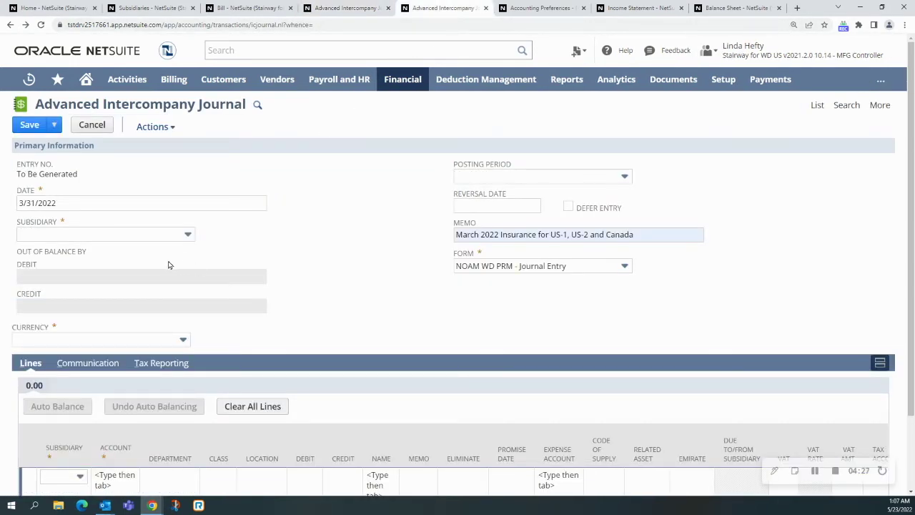
left_click(157, 238)
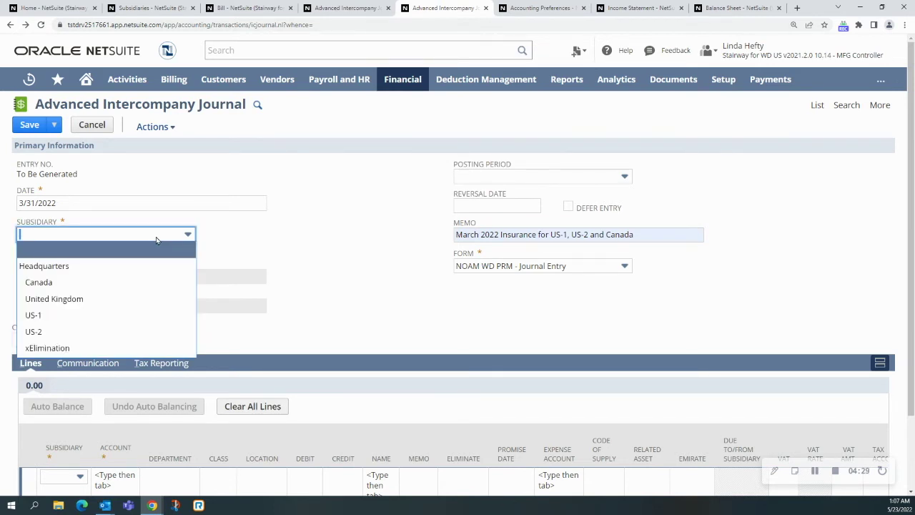
left_click(65, 316)
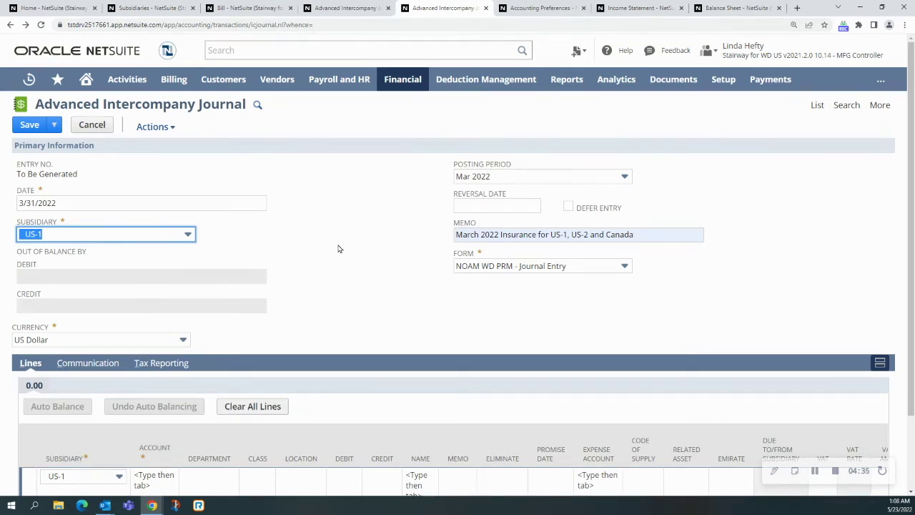
Add a US-1 journal line for account 1310 Prepaid Insurance with a credit of 45,000.00
scroll(339, 249, "down", 2)
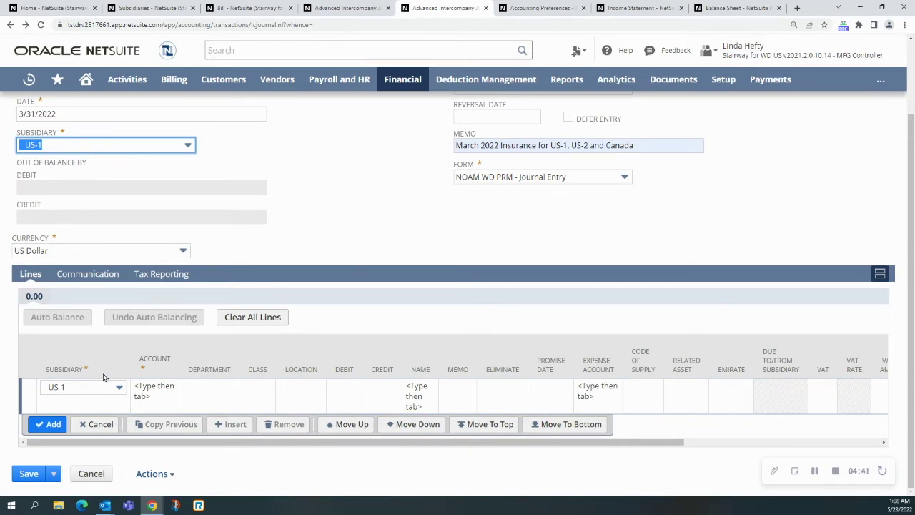
left_click(147, 385)
type("13")
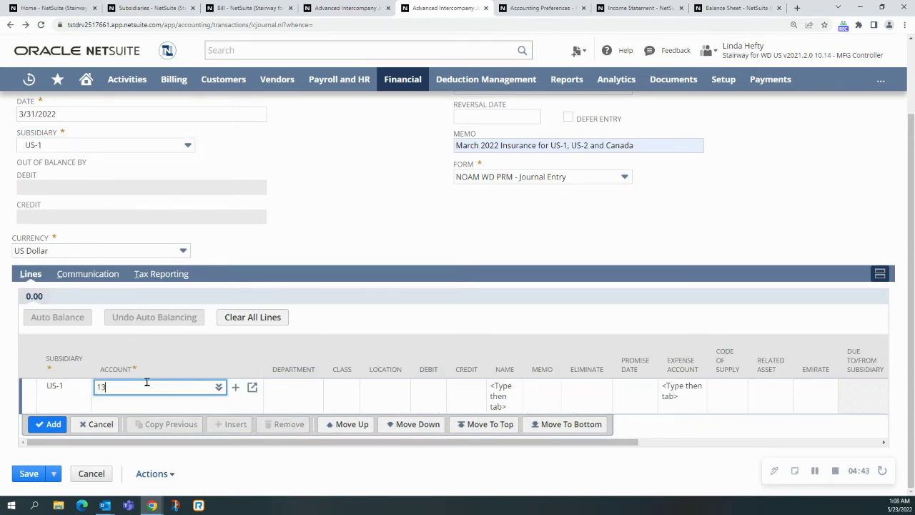
type("10")
key("Tab")
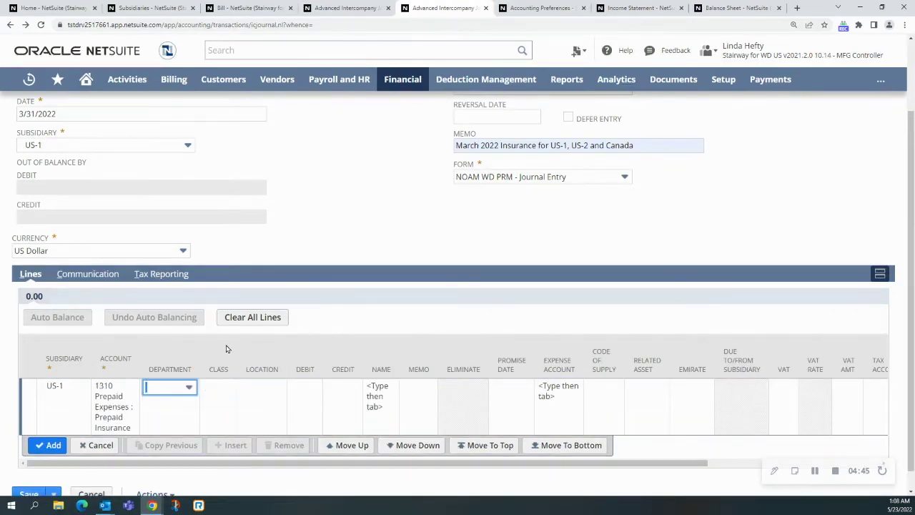
key("Tab")
key("Tab")
key("Tab")
key("Tab")
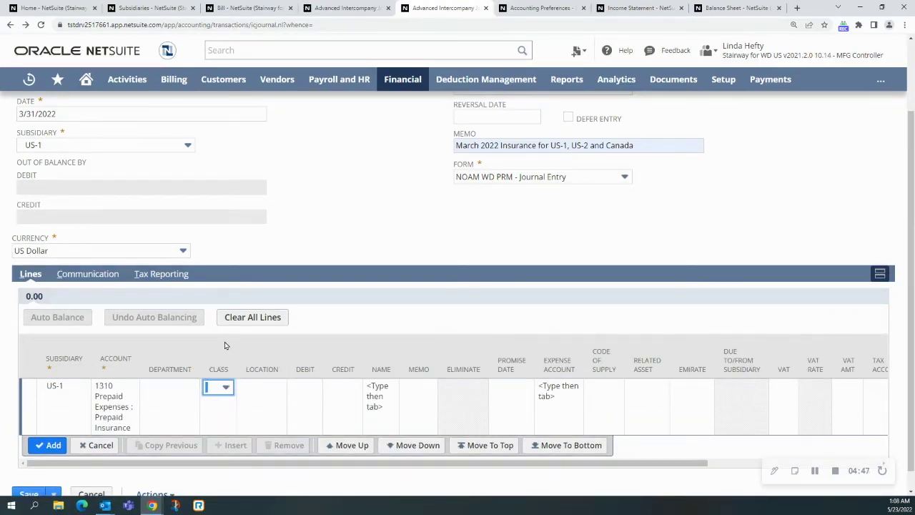
type("45")
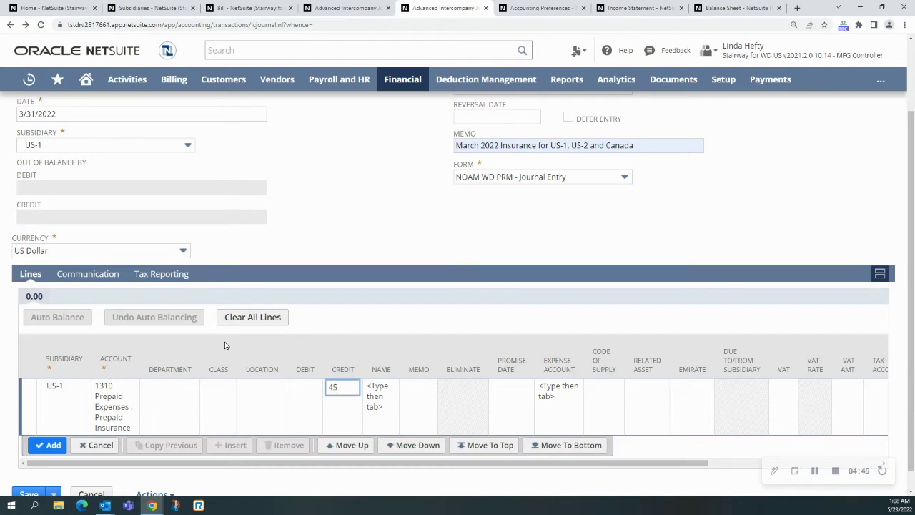
type("000")
key("Tab")
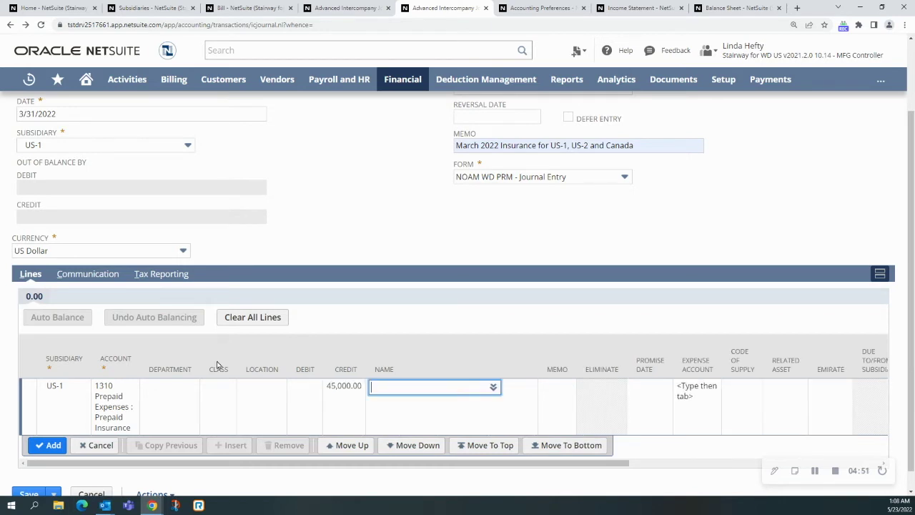
left_click(49, 445)
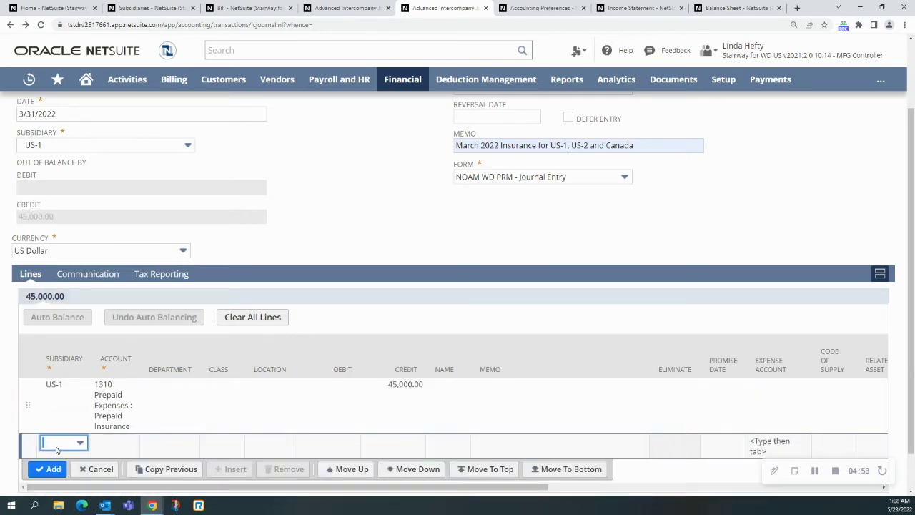
Add a Canada journal line for account 6310 Insurance Expense with a debit of 25,000.00
left_click(58, 449)
left_click(77, 366)
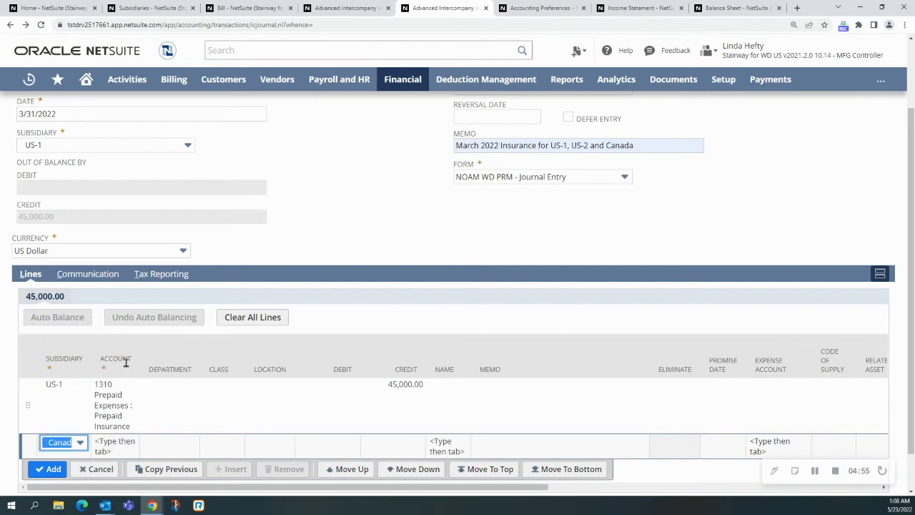
key("Tab")
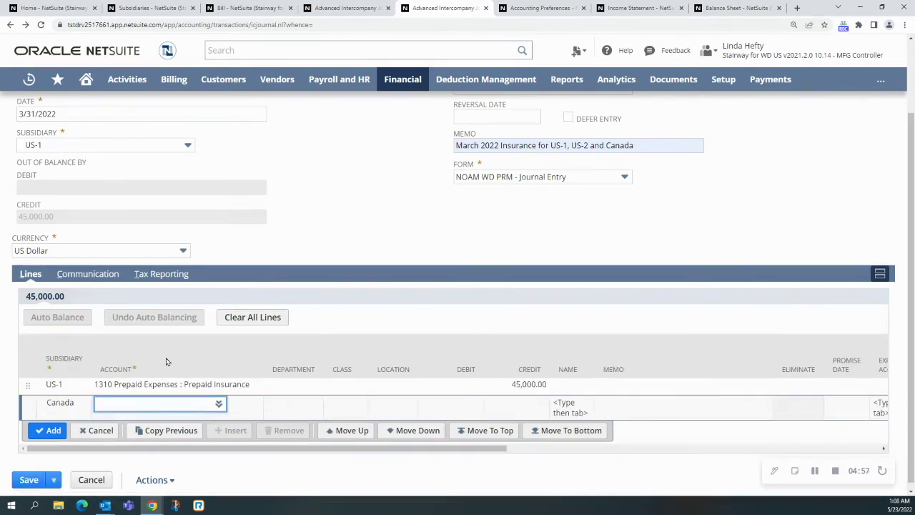
key("Tab")
key("Tab")
key("Tab")
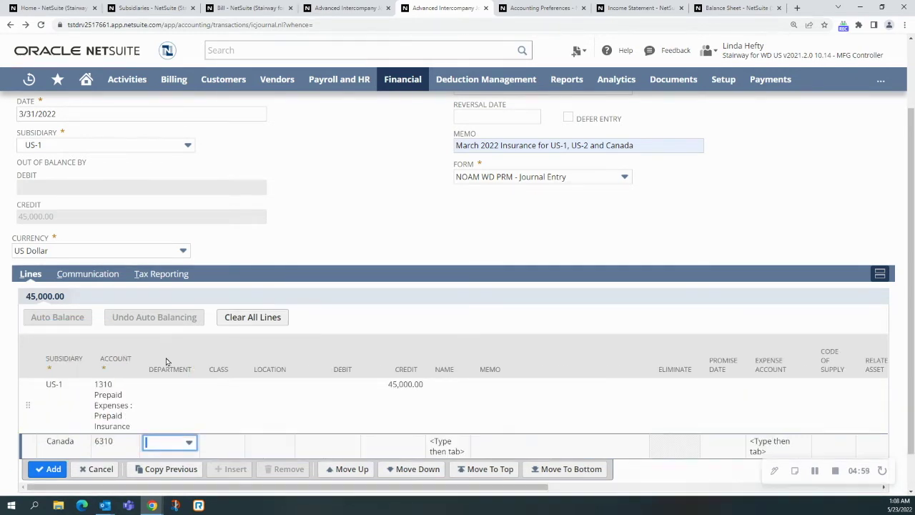
key("Tab")
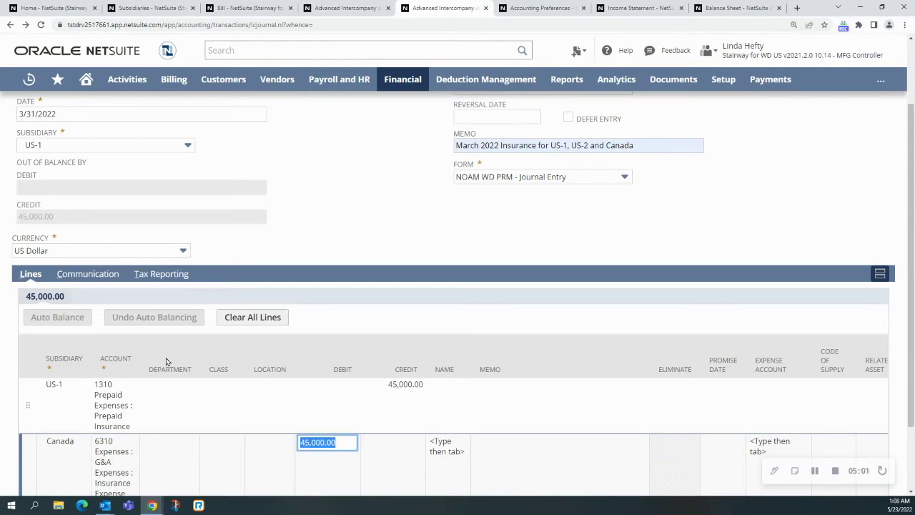
type("2")
type("5,000")
key("Tab")
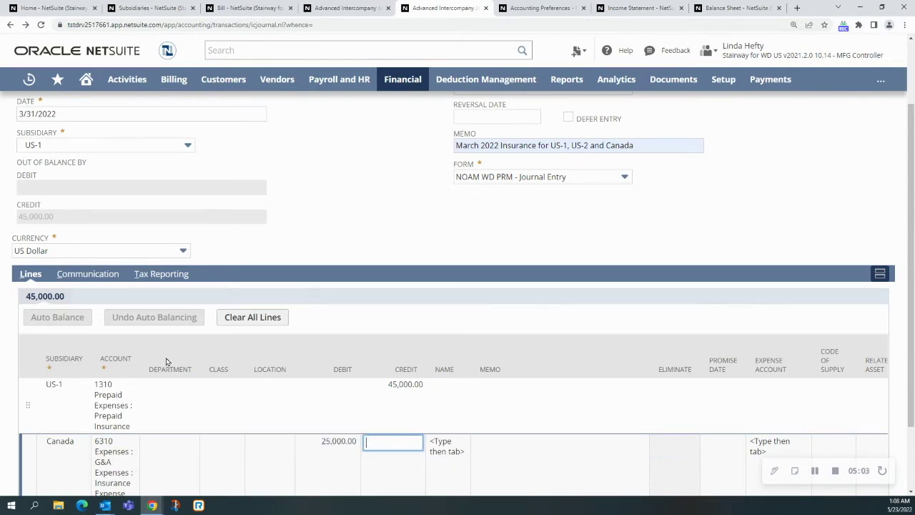
scroll(107, 415, "down", 2)
left_click(48, 482)
Add a US-2 journal line for account 6310 Insurance Expense with a debit of 20,000.00
left_click(59, 429)
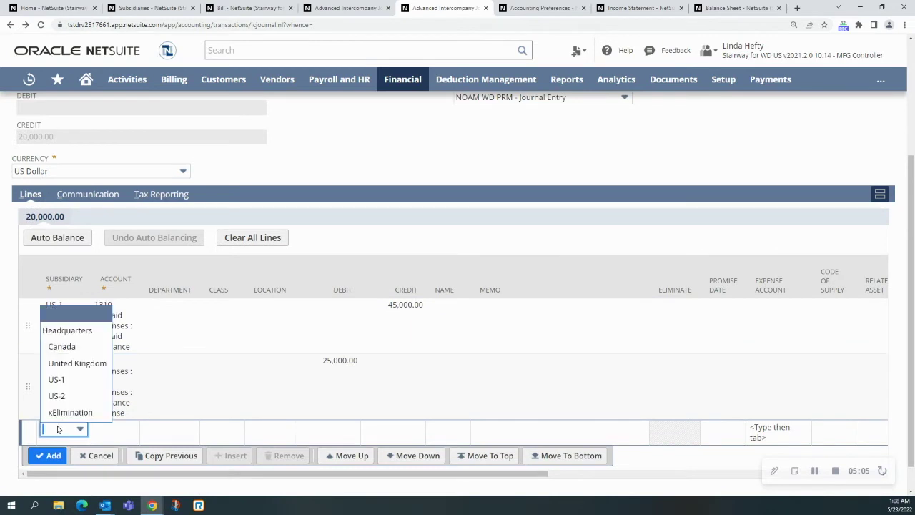
left_click(63, 397)
left_click(105, 429)
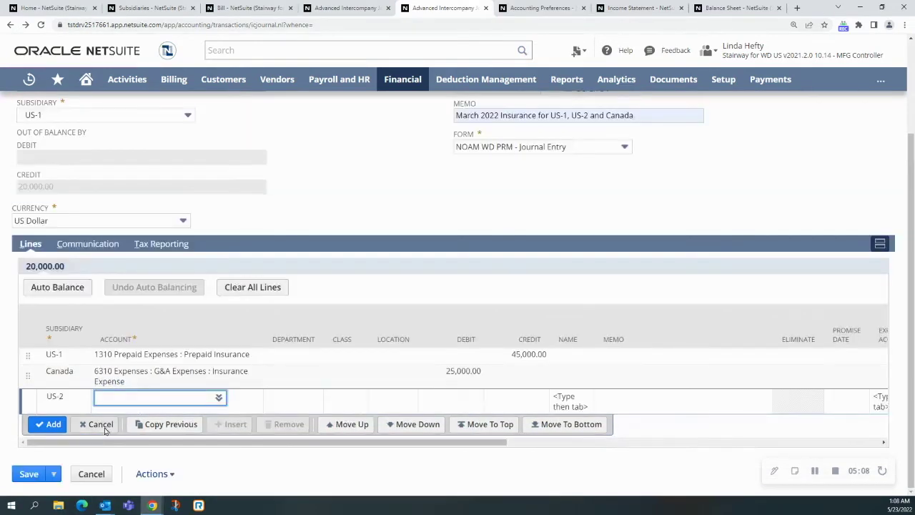
type("6310")
key("Tab")
key("Tab")
key("Tab")
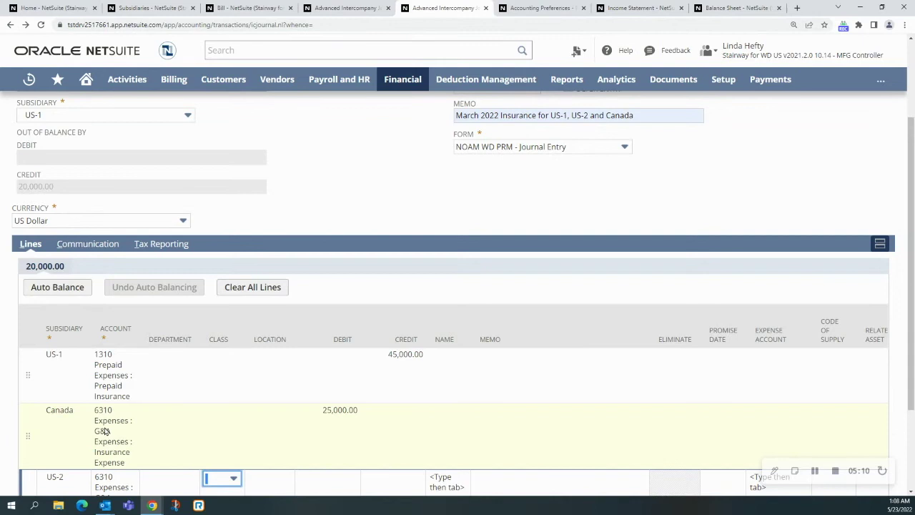
key("Tab")
key("Tab")
scroll(122, 414, "down", 2)
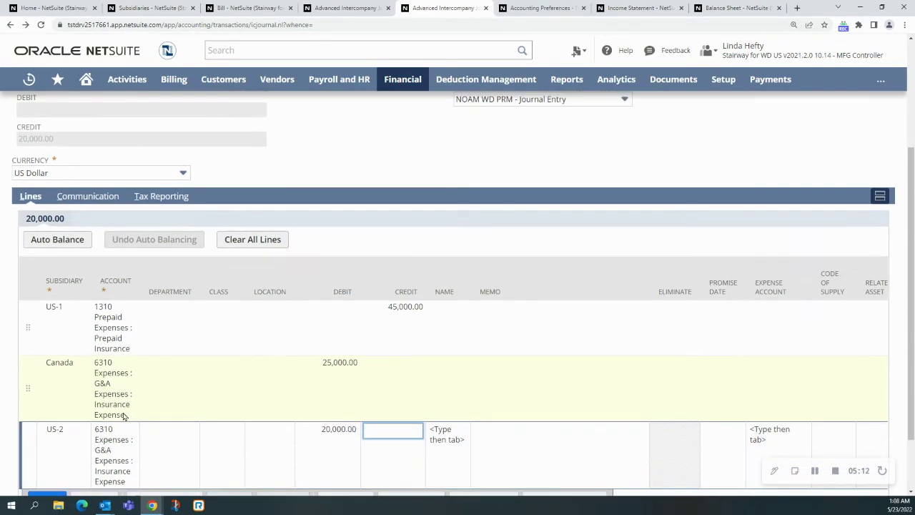
left_click(47, 425)
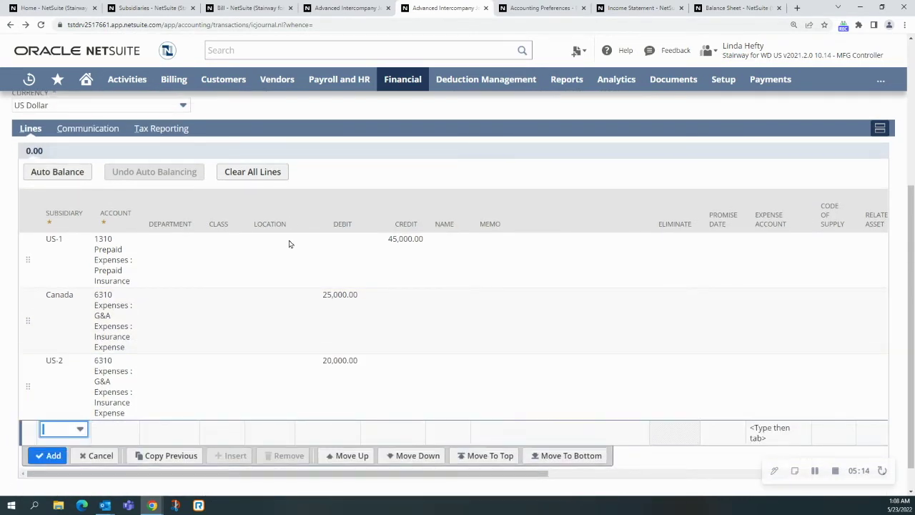
Auto-balance the journal and review the generated intercompany lines for US-1, Canada and US-2
scroll(194, 283, "up", 1)
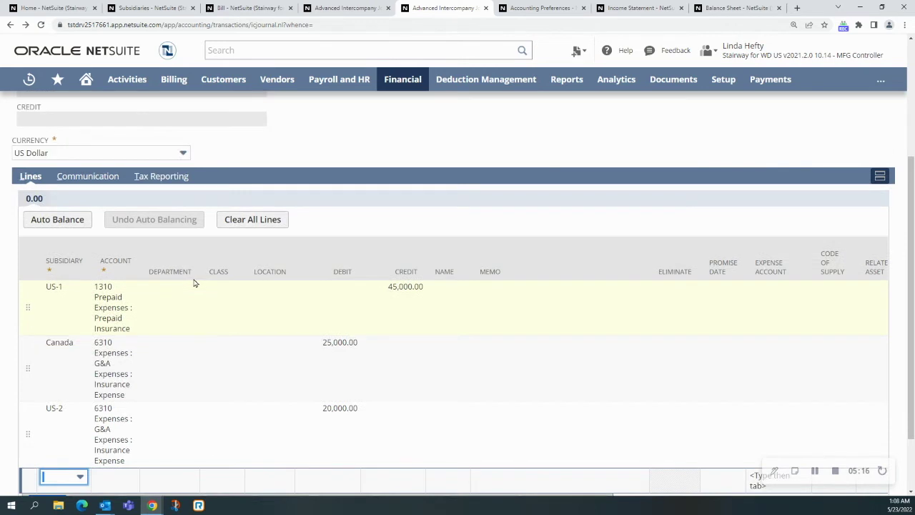
left_click(61, 224)
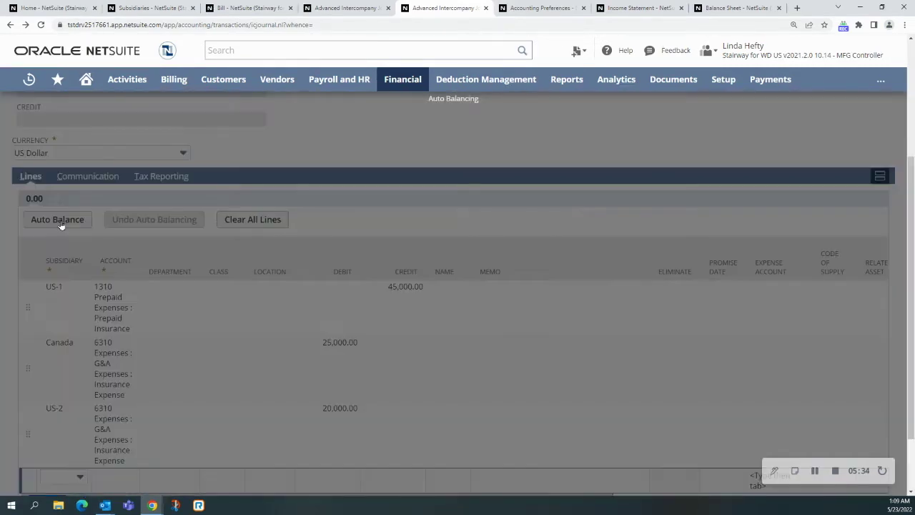
scroll(306, 206, "up", 3)
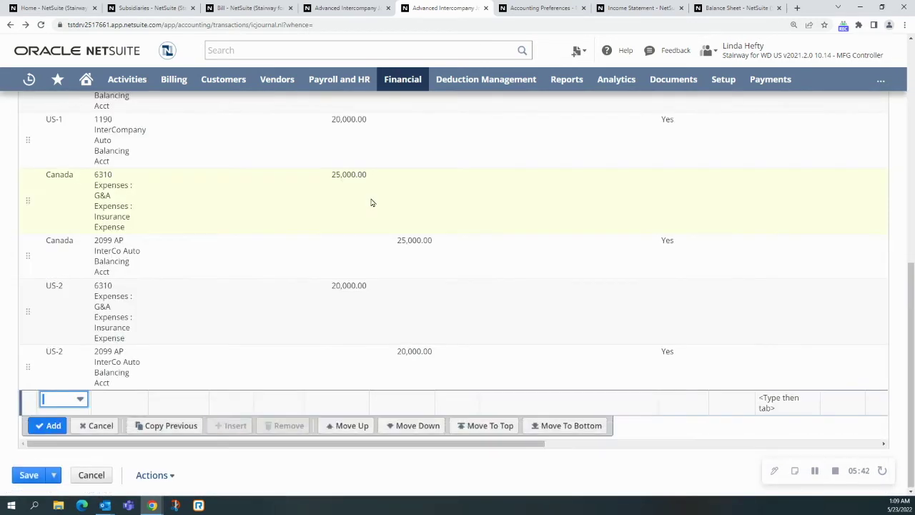
scroll(210, 274, "up", 2)
scroll(211, 274, "up", 3)
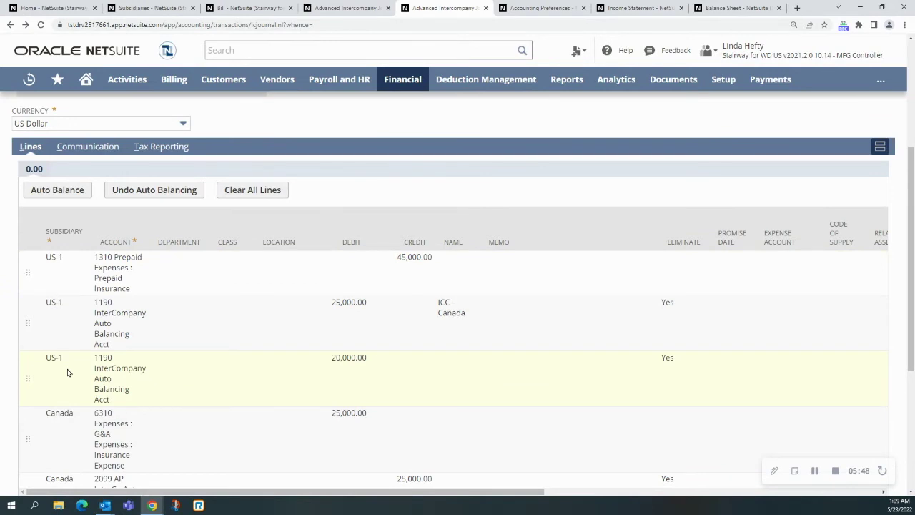
scroll(243, 345, "down", 2)
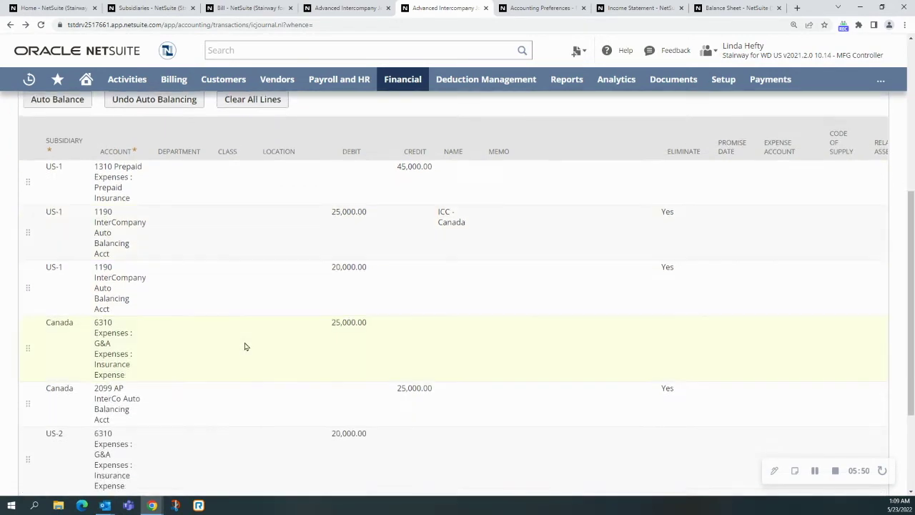
scroll(307, 301, "down", 2)
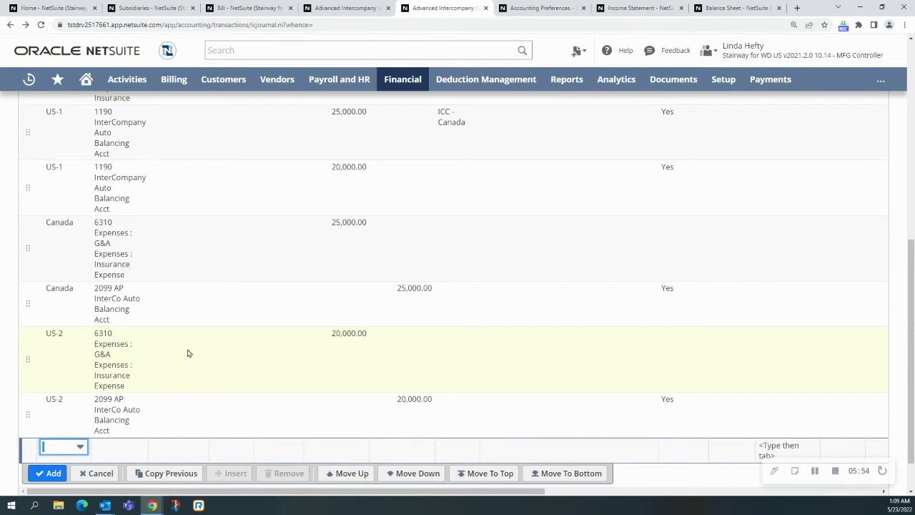
scroll(188, 353, "up", 1)
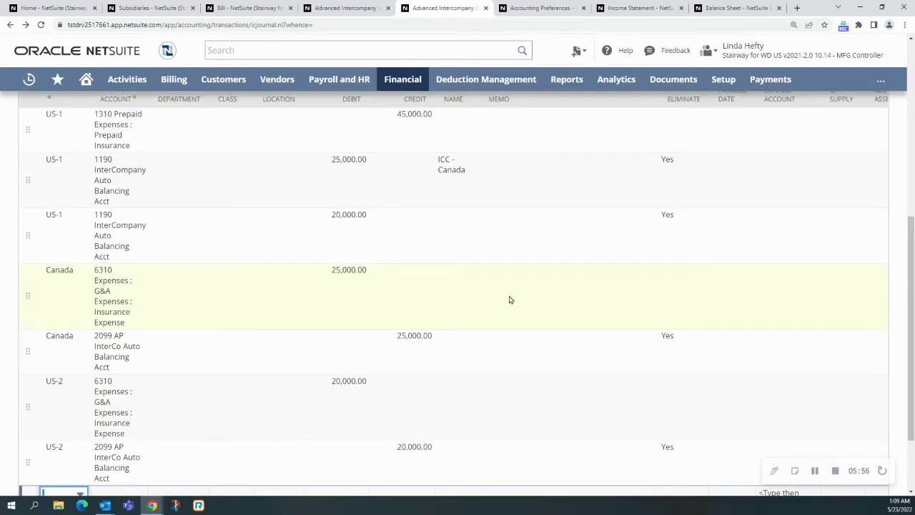
scroll(510, 299, "up", 1)
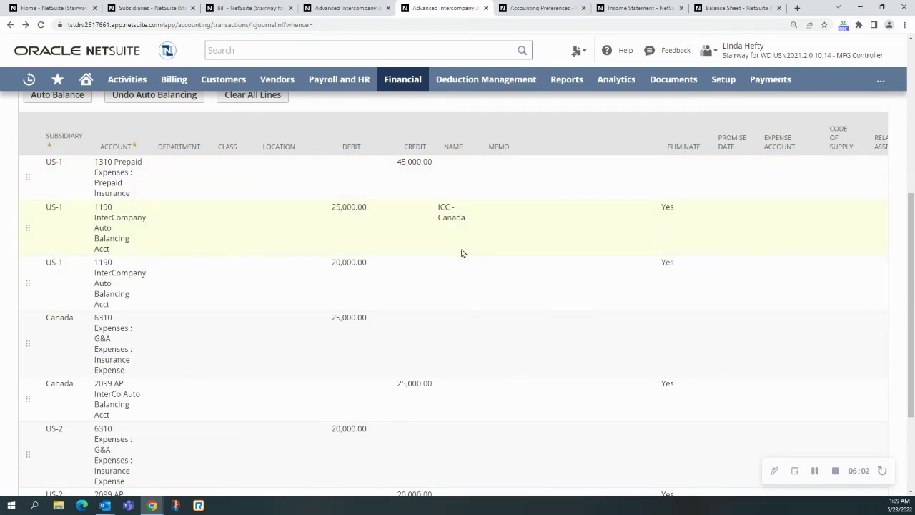
Set the name to ICC - US 2 on the US-1 auto-balancing line with the 20,000.00 debit
left_click(454, 273)
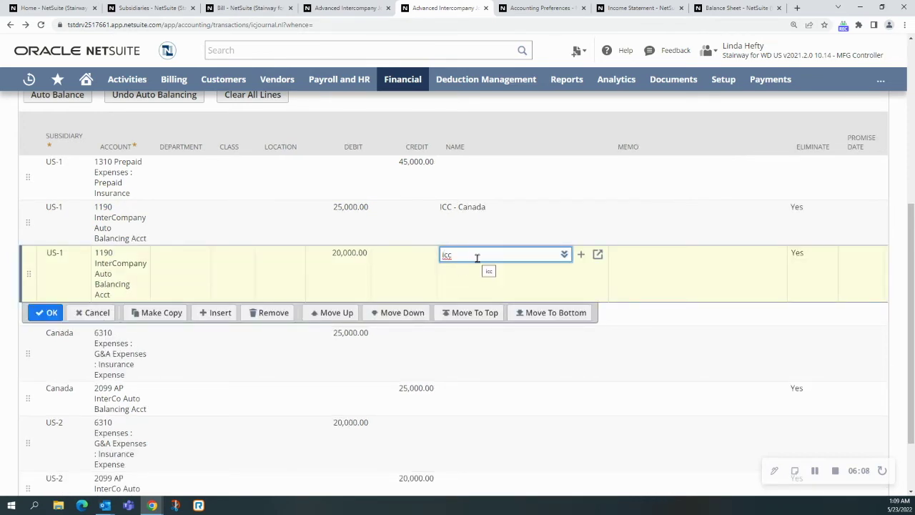
key("Tab")
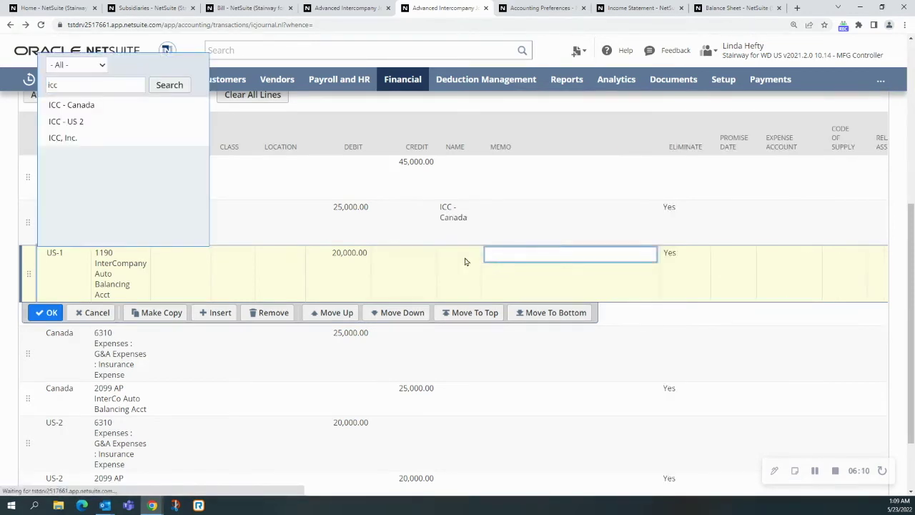
left_click(465, 258)
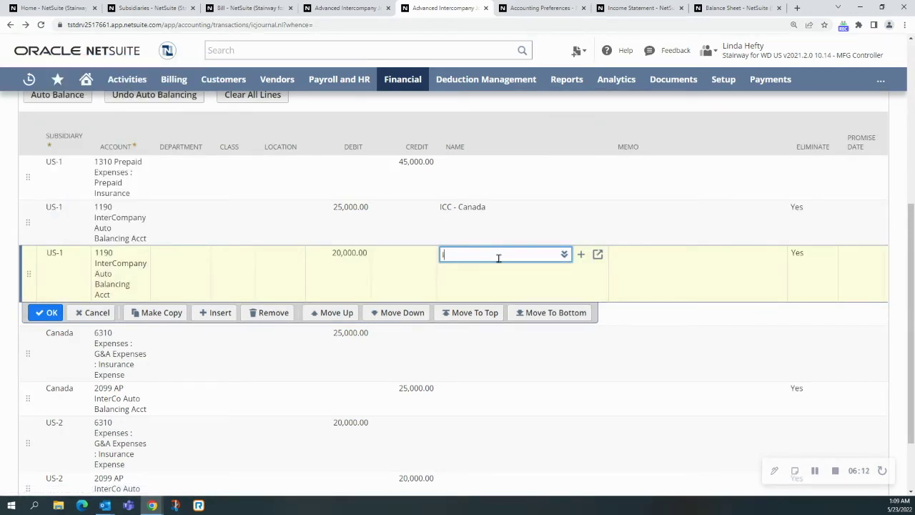
left_click(562, 257)
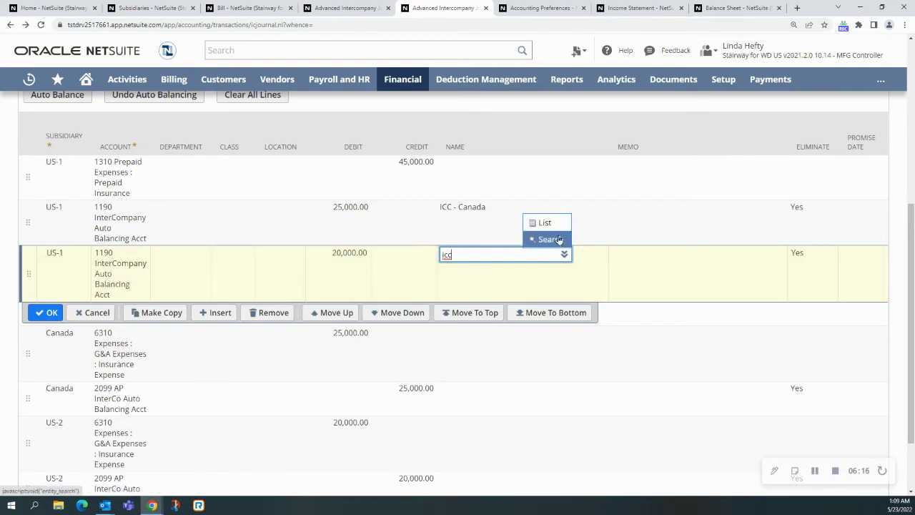
left_click(556, 225)
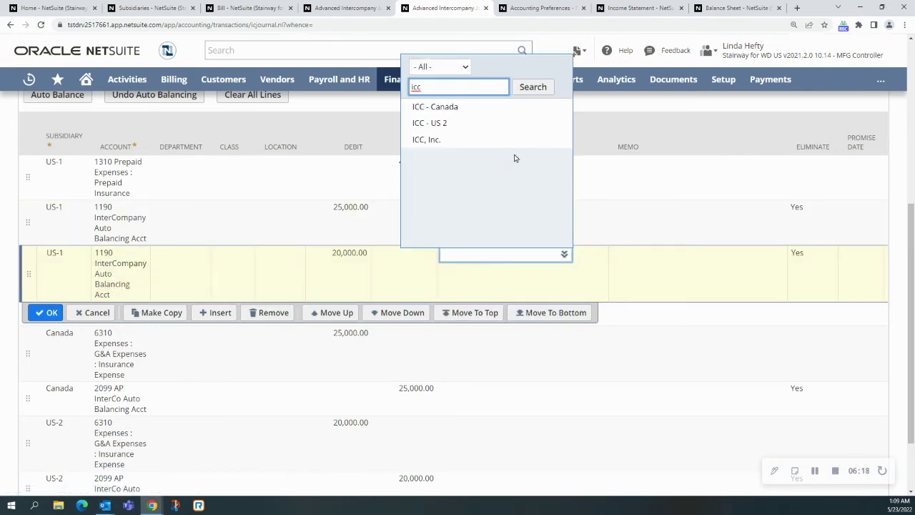
left_click(429, 122)
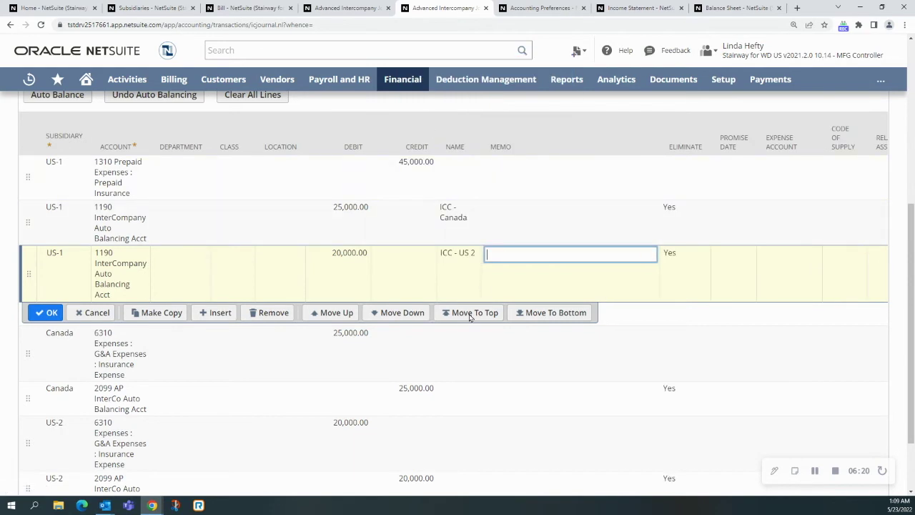
left_click(57, 315)
Set the name to ICV - US 1 on Canada's 2099 AP InterCo auto-balancing line
scroll(476, 302, "up", 1)
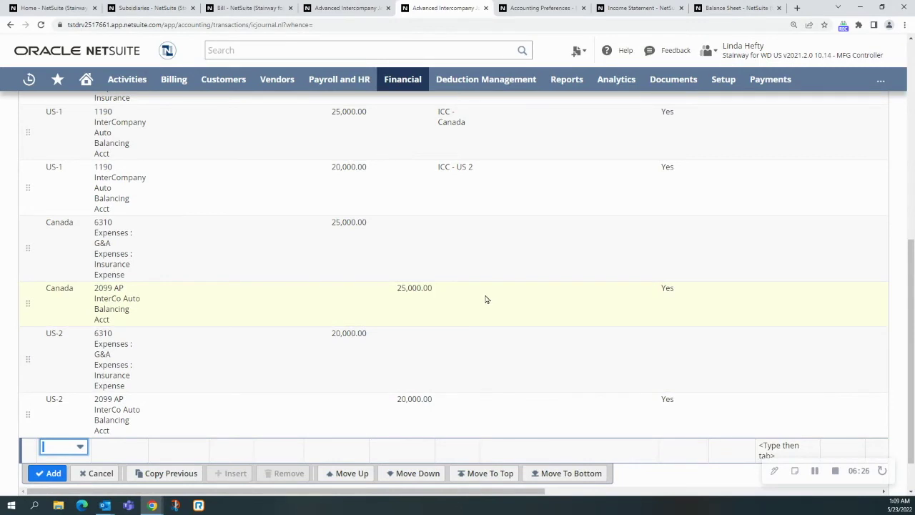
left_click(466, 296)
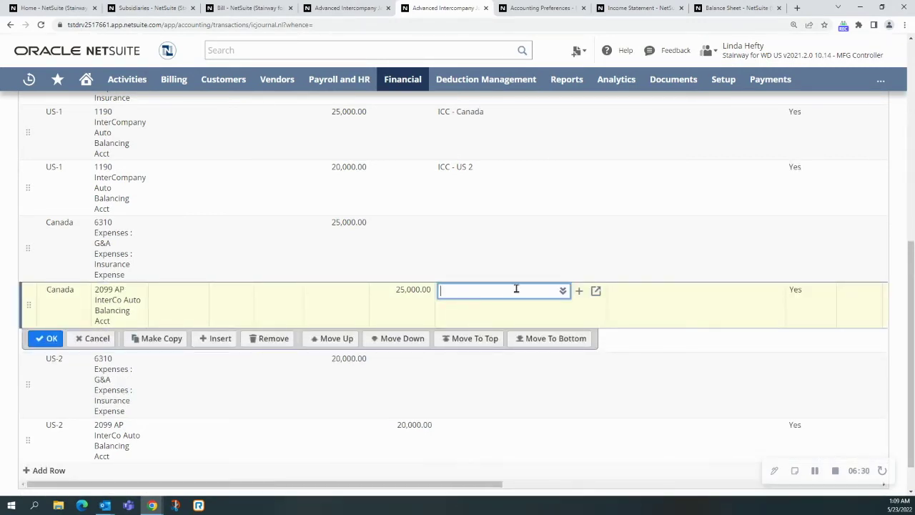
type("icv")
key("Tab")
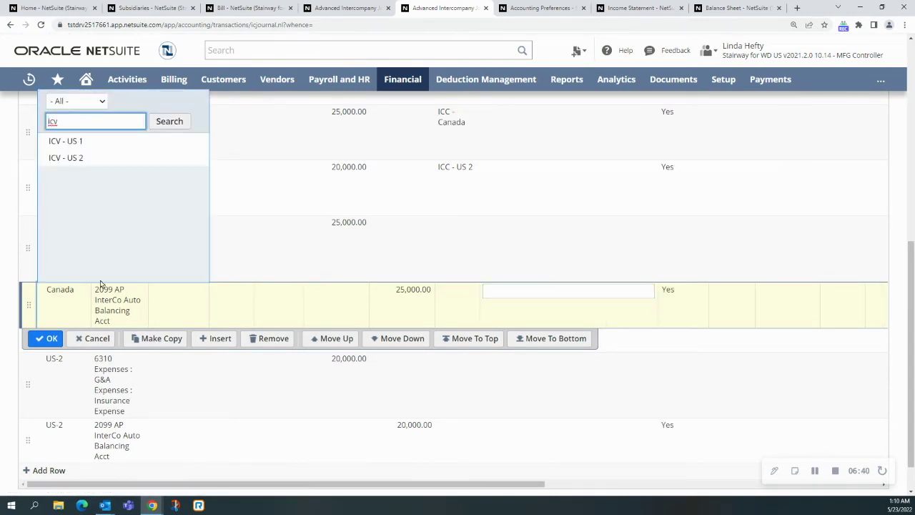
left_click(65, 142)
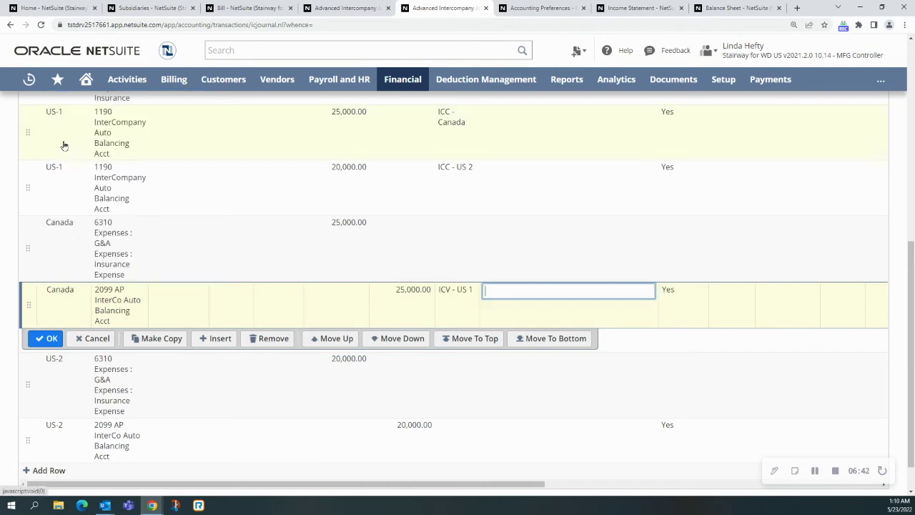
left_click(50, 340)
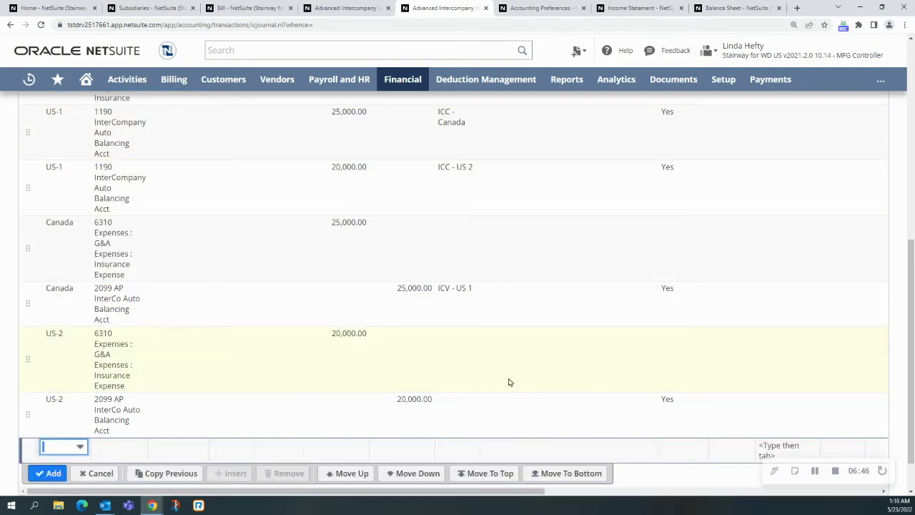
Set the name to ICV - US 1 on US-2's 2099 AP InterCo auto-balancing line
left_click(466, 404)
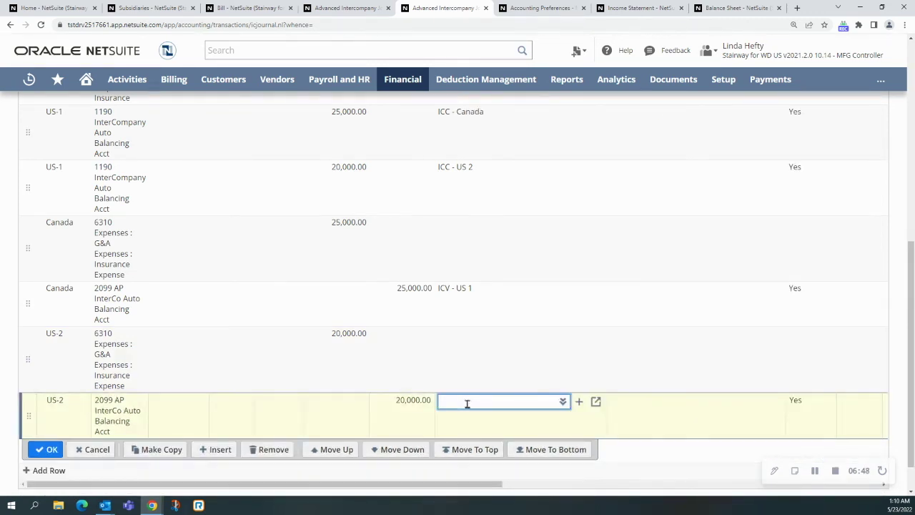
type("icv")
key("Tab")
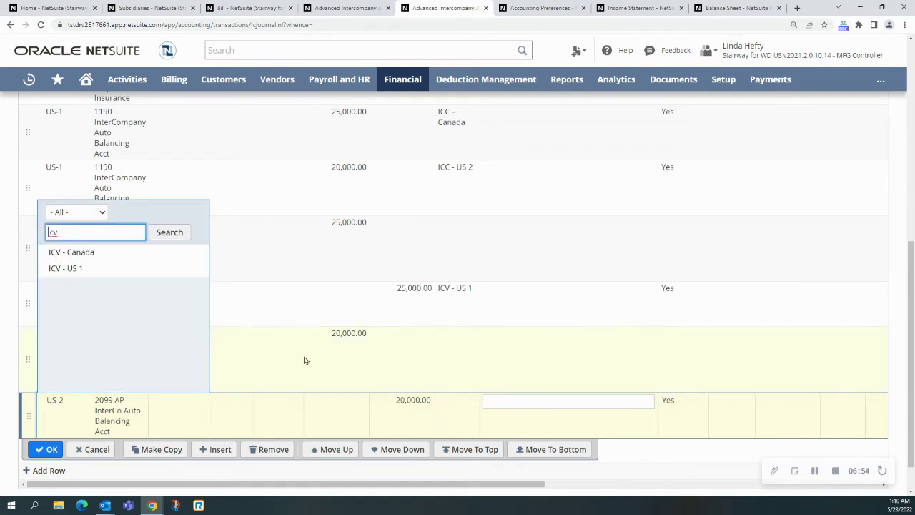
left_click(60, 269)
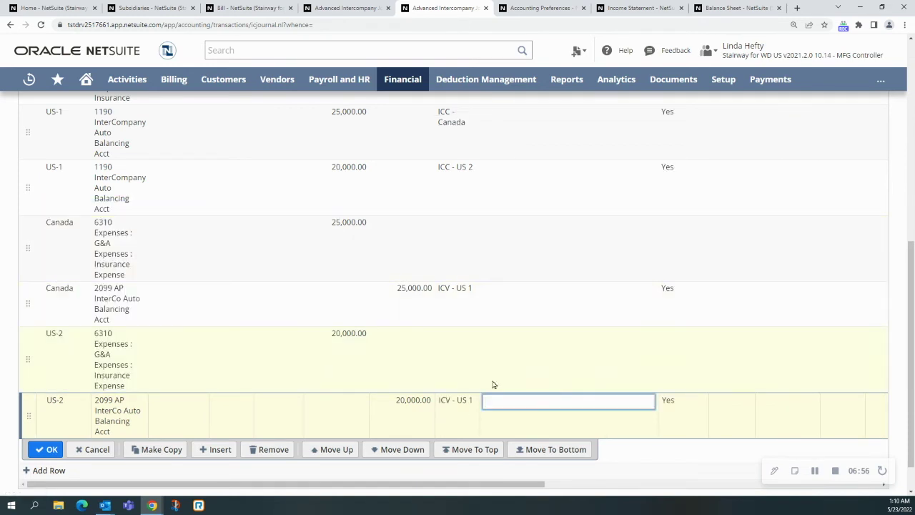
left_click(47, 449)
Save the advanced intercompany journal and switch to the Income Statement report
scroll(307, 347, "up", 10)
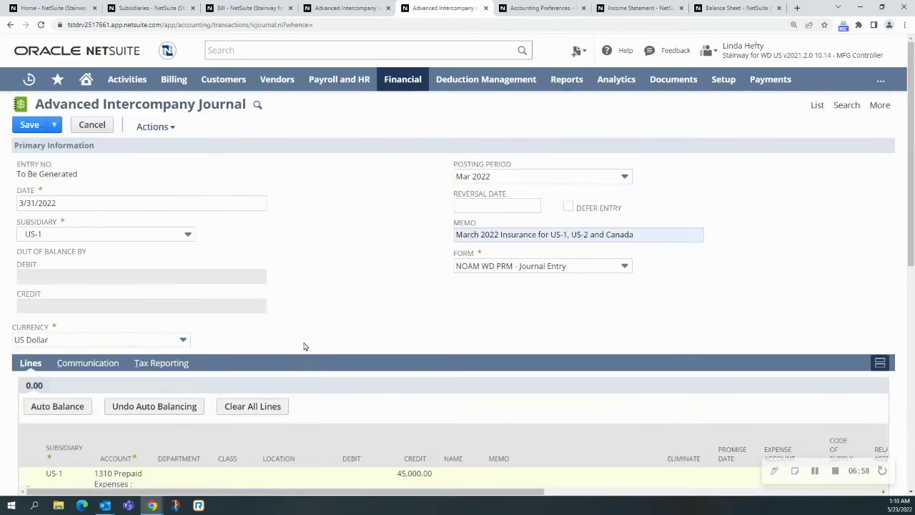
left_click(25, 126)
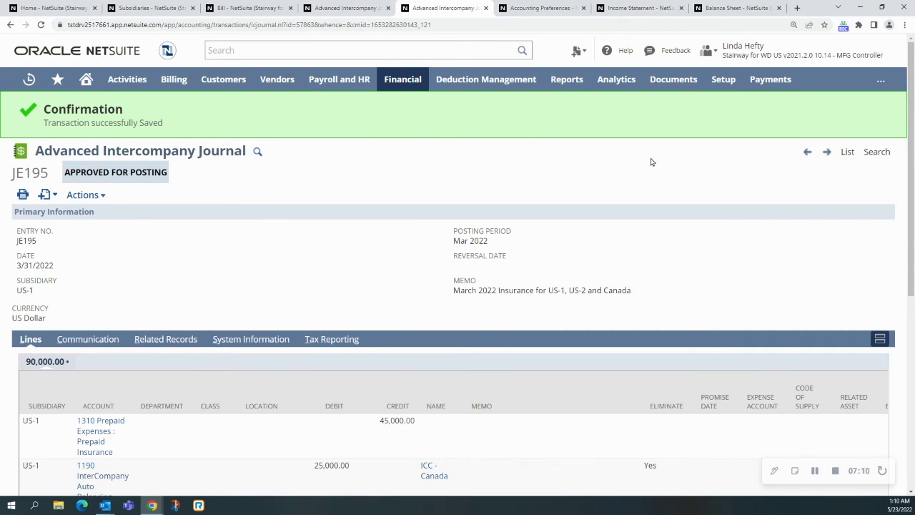
left_click(647, 13)
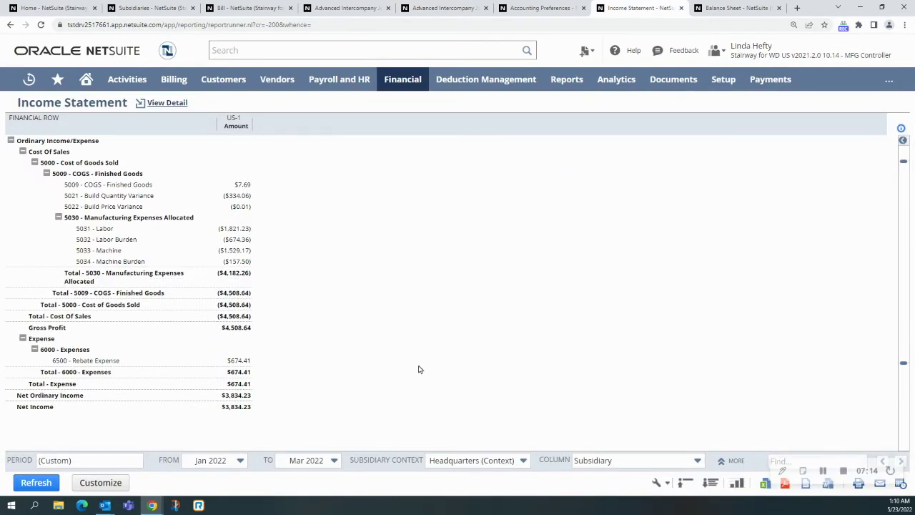
Refresh the Income Statement with the subsidiary context set to Headquarters (Context) and the column set to Subsidiary
left_click(471, 462)
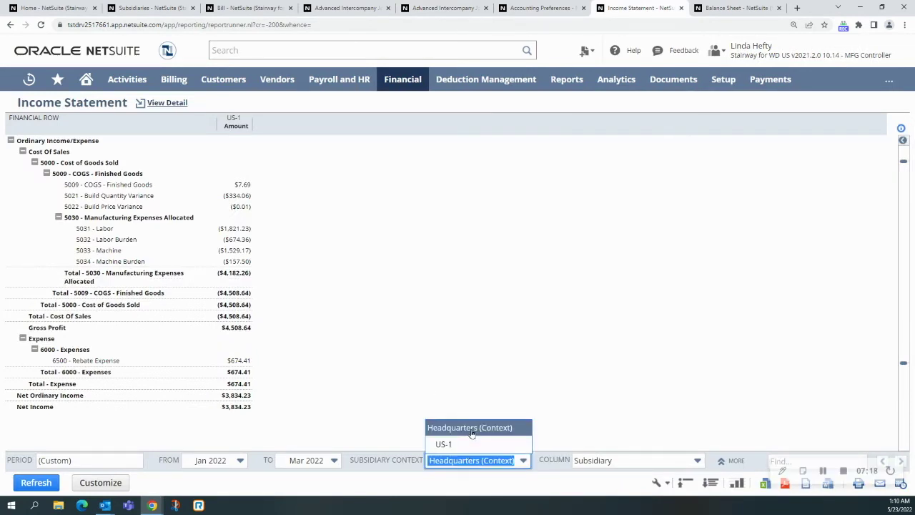
left_click(471, 429)
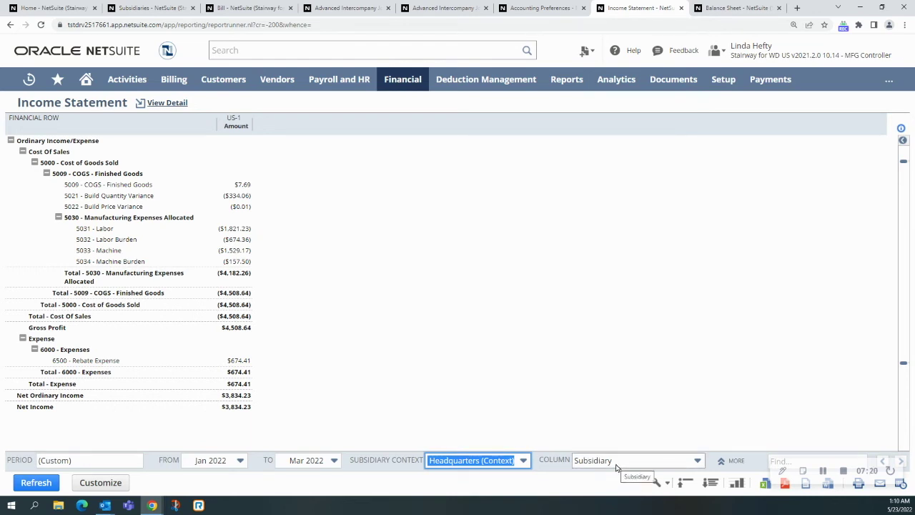
left_click(616, 460)
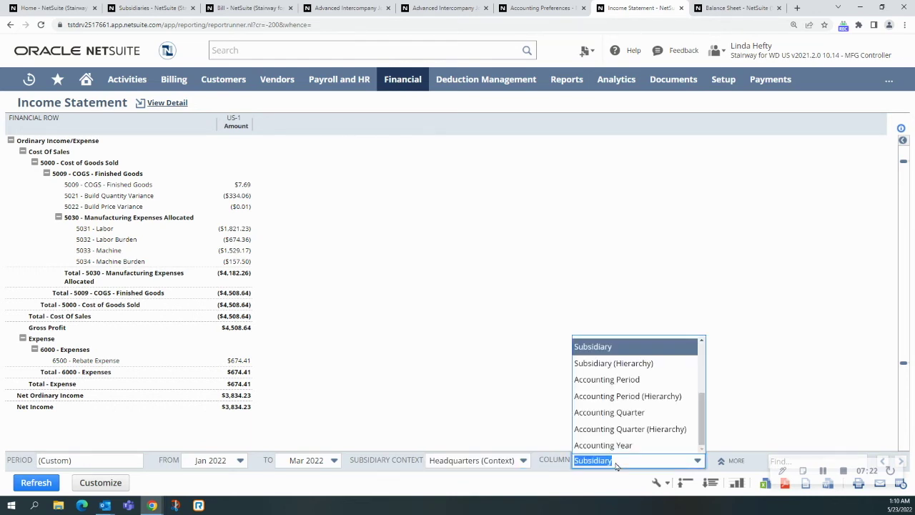
left_click(580, 349)
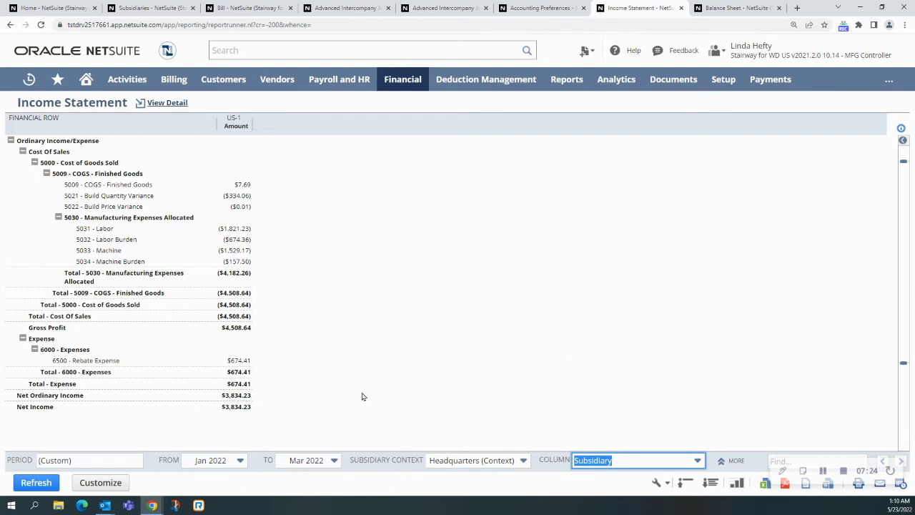
left_click(36, 482)
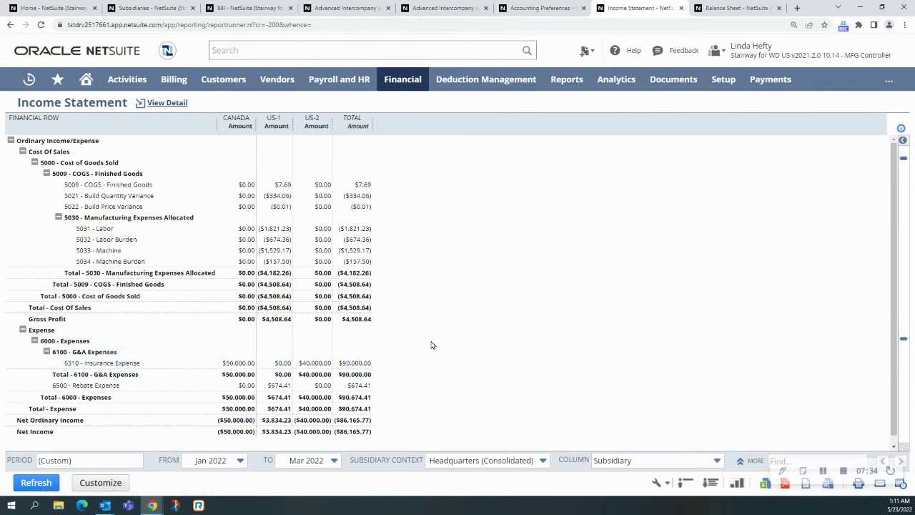
Refresh the Balance Sheet report and examine the prepaid insurance, intercompany due to/due from and auto-balancing accounts for each subsidiary
left_click(722, 8)
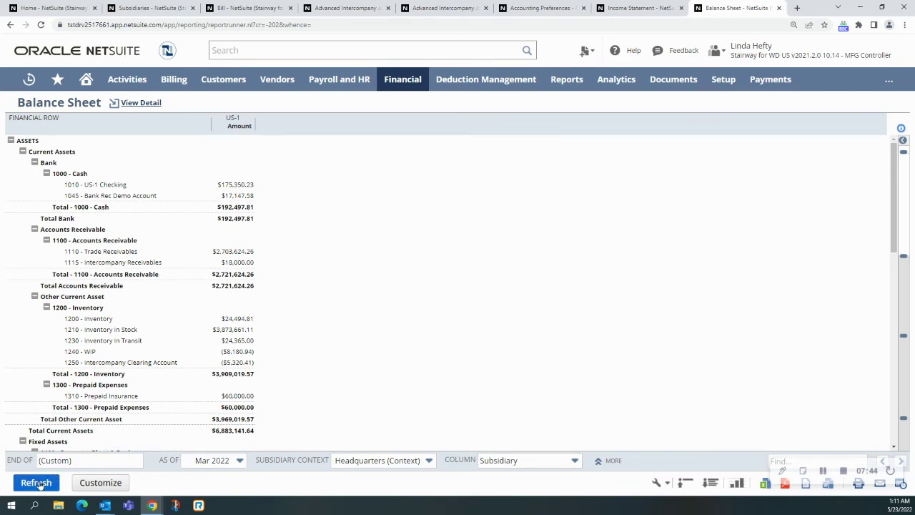
left_click(36, 483)
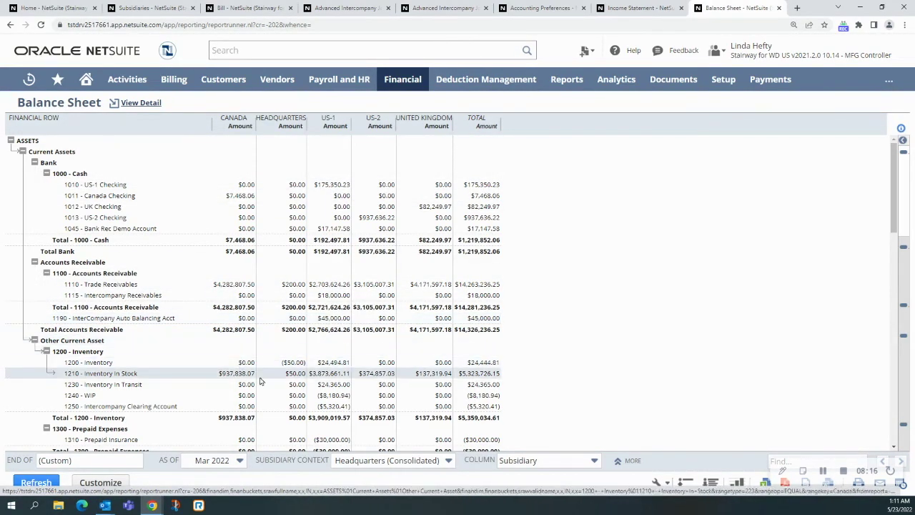
scroll(251, 379, "down", 10)
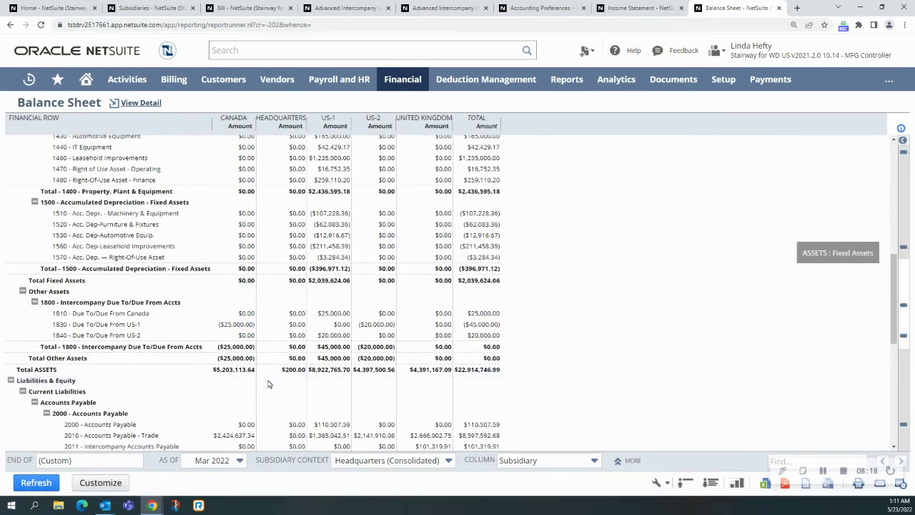
scroll(279, 384, "down", 1)
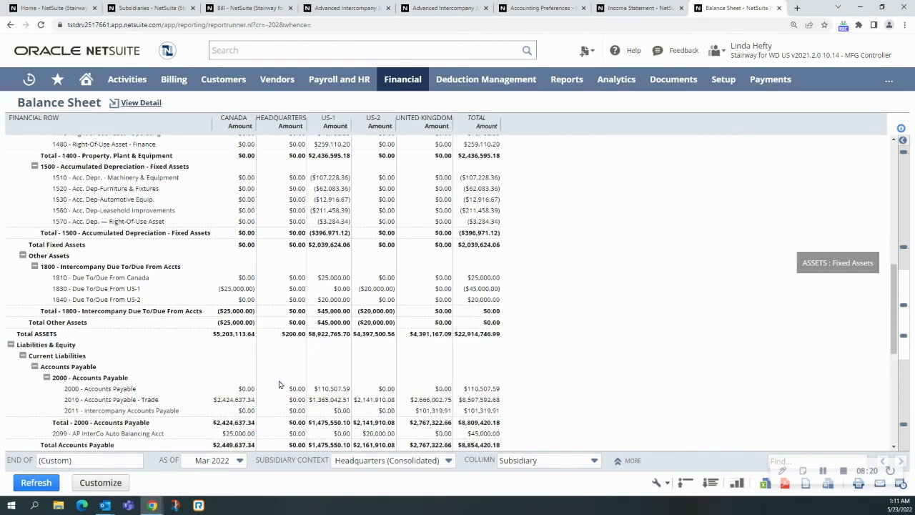
scroll(280, 384, "down", 2)
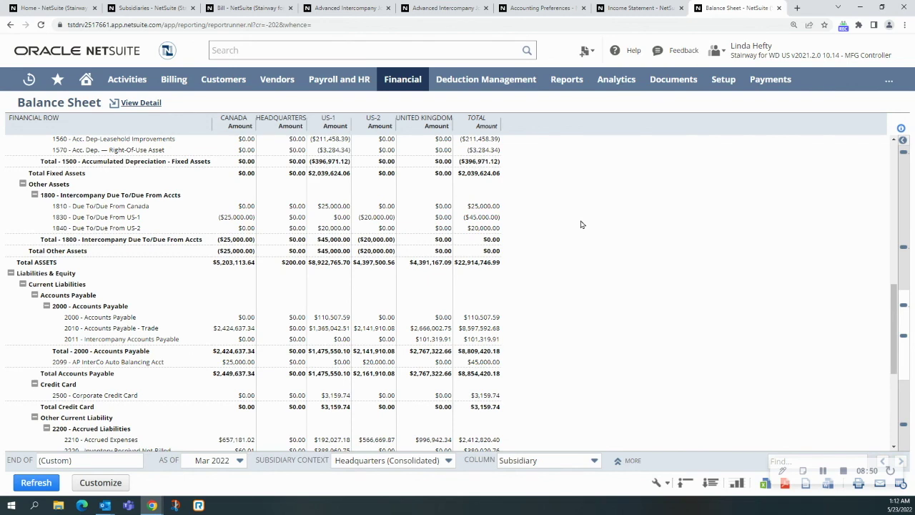
scroll(578, 286, "up", 3)
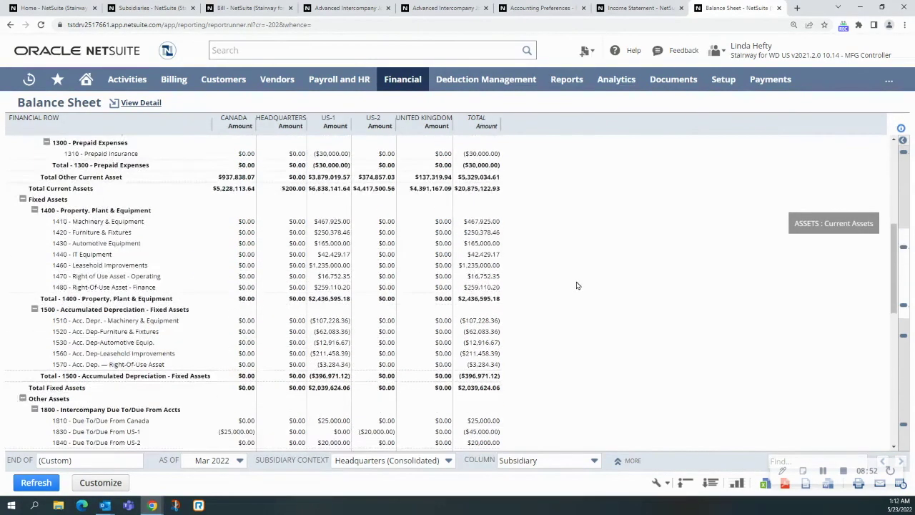
scroll(578, 286, "up", 4)
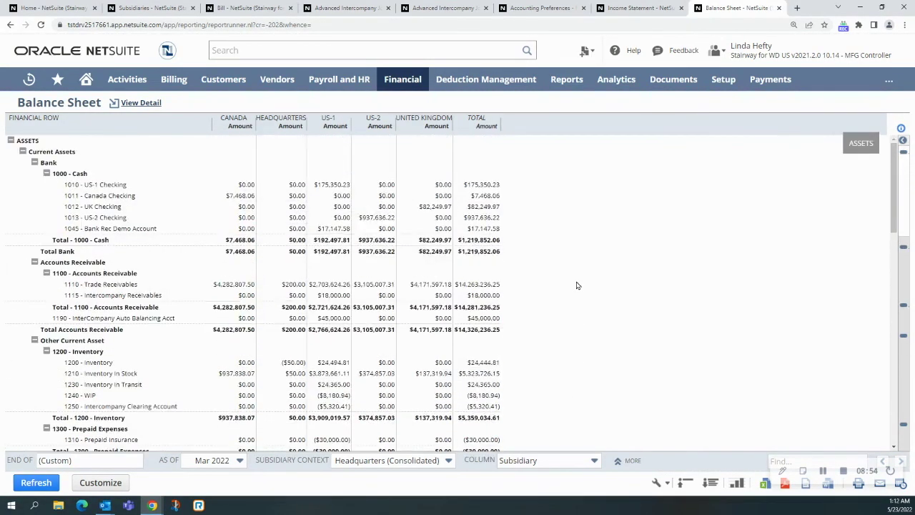